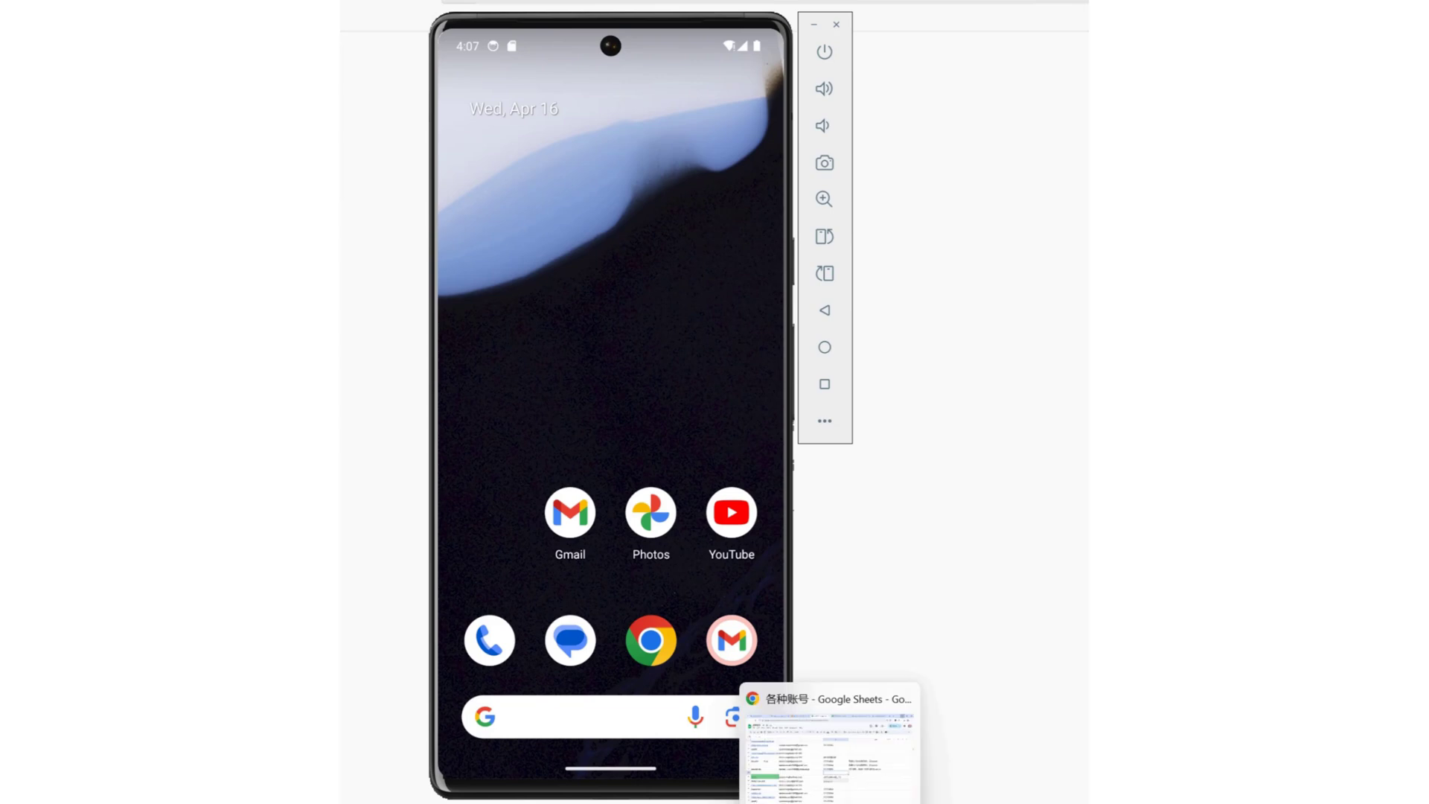
Install APKPure_v3.20.42.apk from the computer's Downloads folder on the emulated phone.
key(super+e)
click(422, 294)
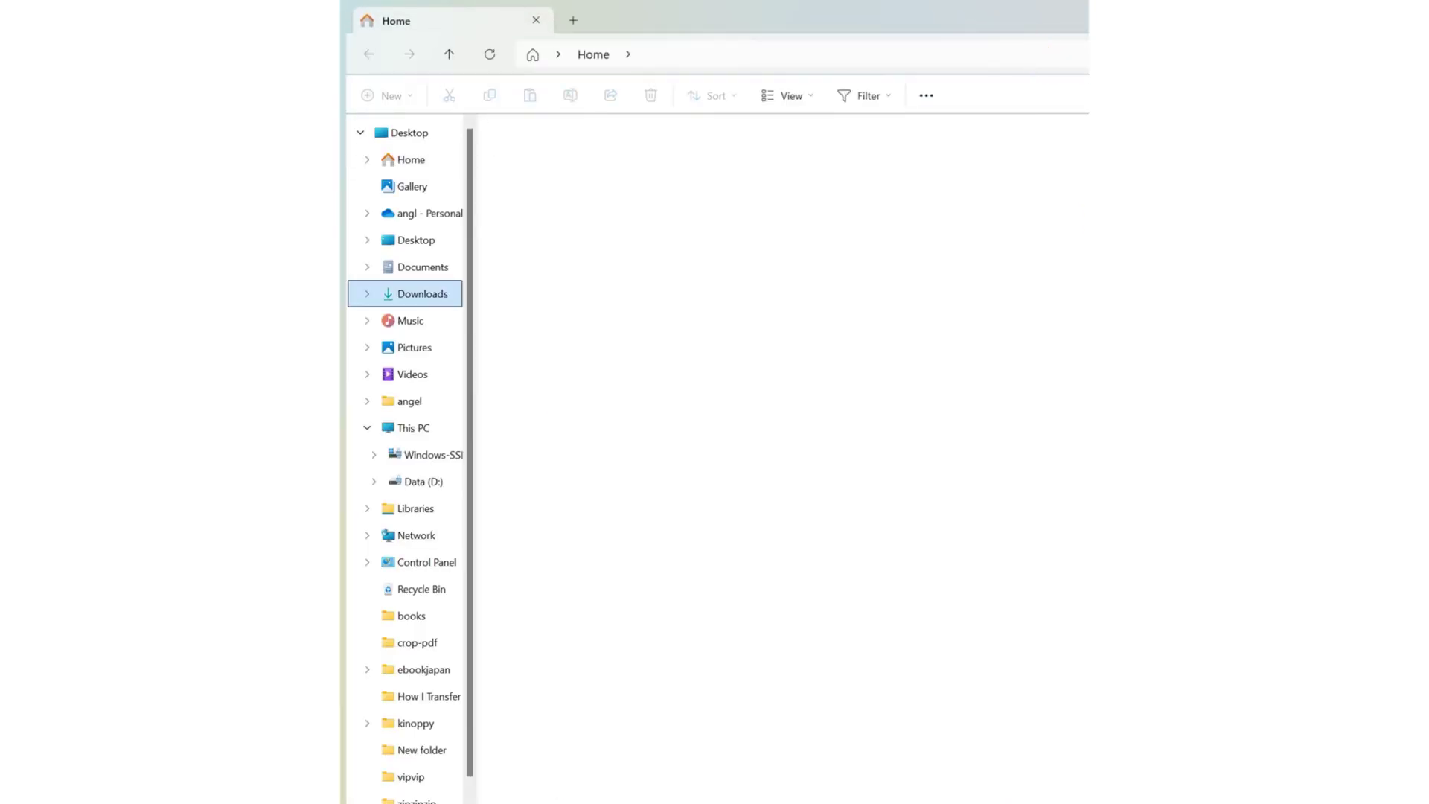
drag(893, 20, 1157, 212)
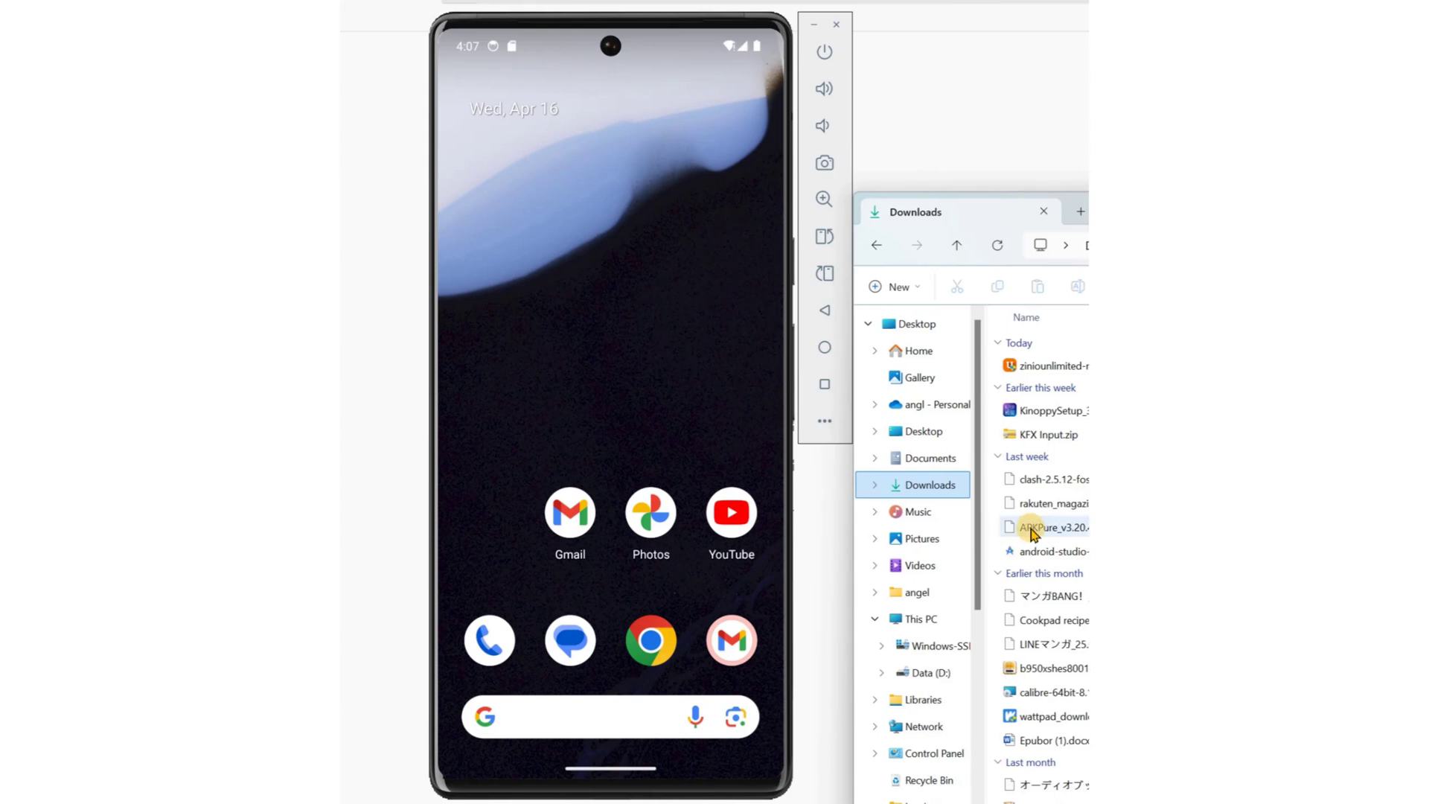
drag(1040, 529, 588, 320)
drag(982, 212, 684, 314)
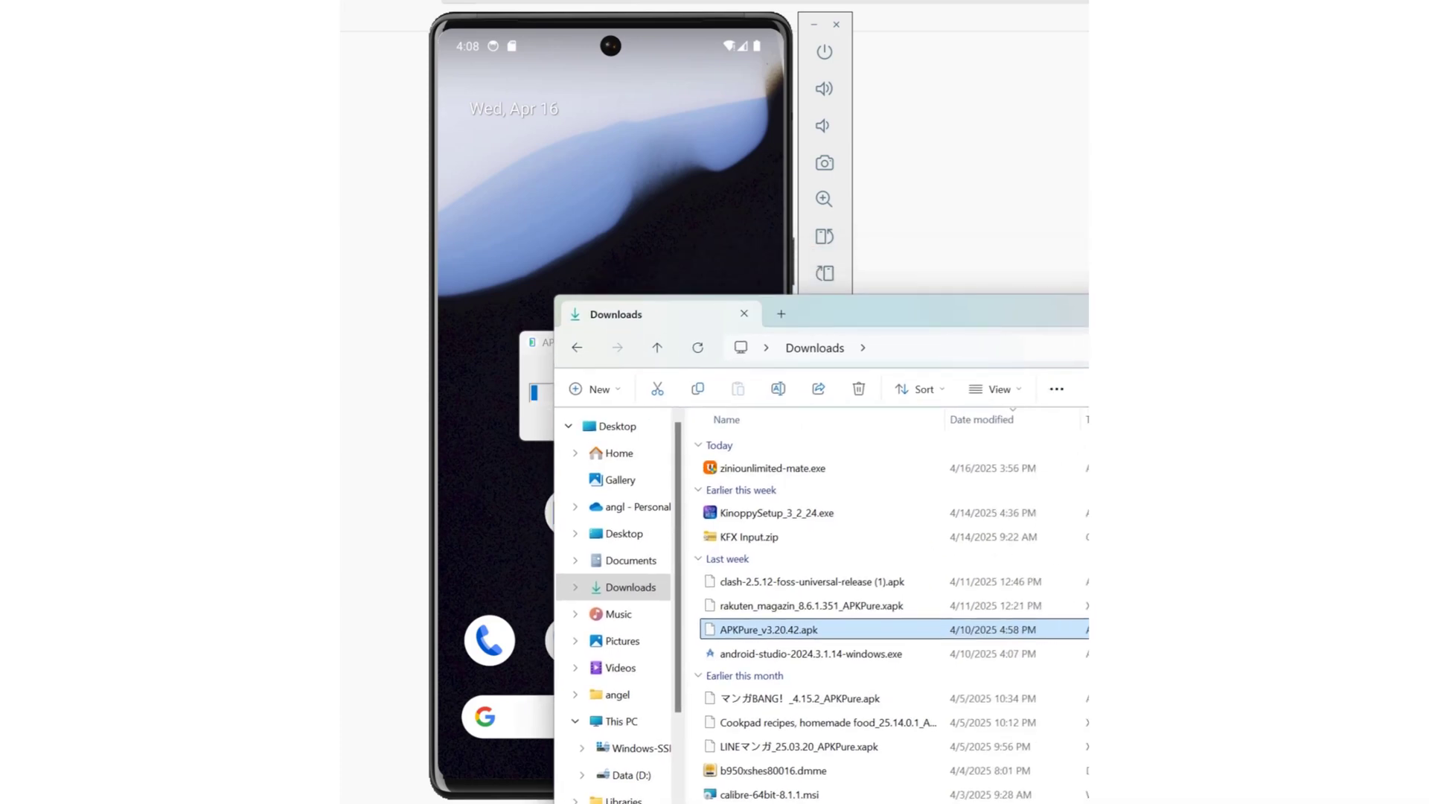
key(super+Down)
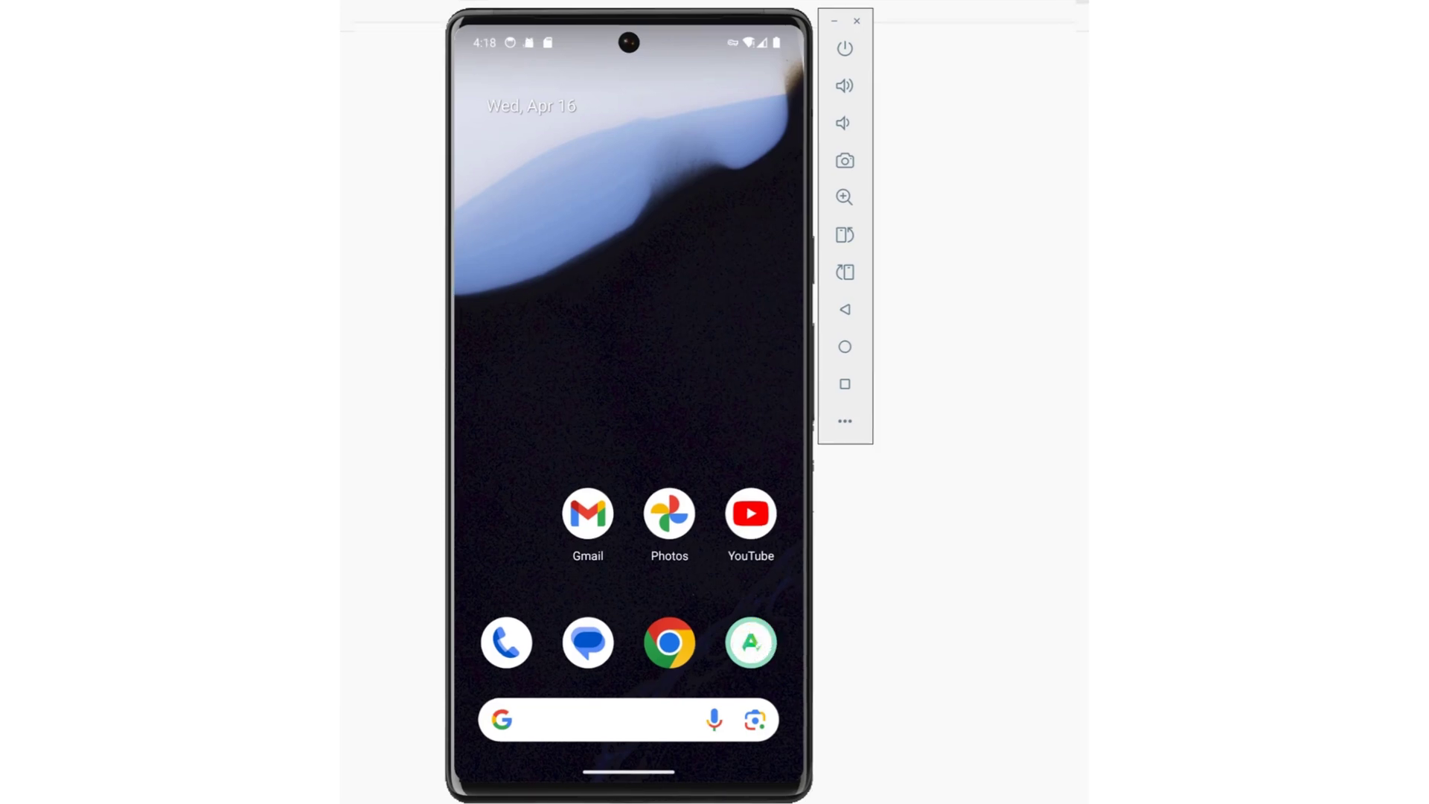
Search APKPure for Zinio Unlimited and start downloading ZINIO Unlimited, allowing APKPure to send notifications.
click(752, 645)
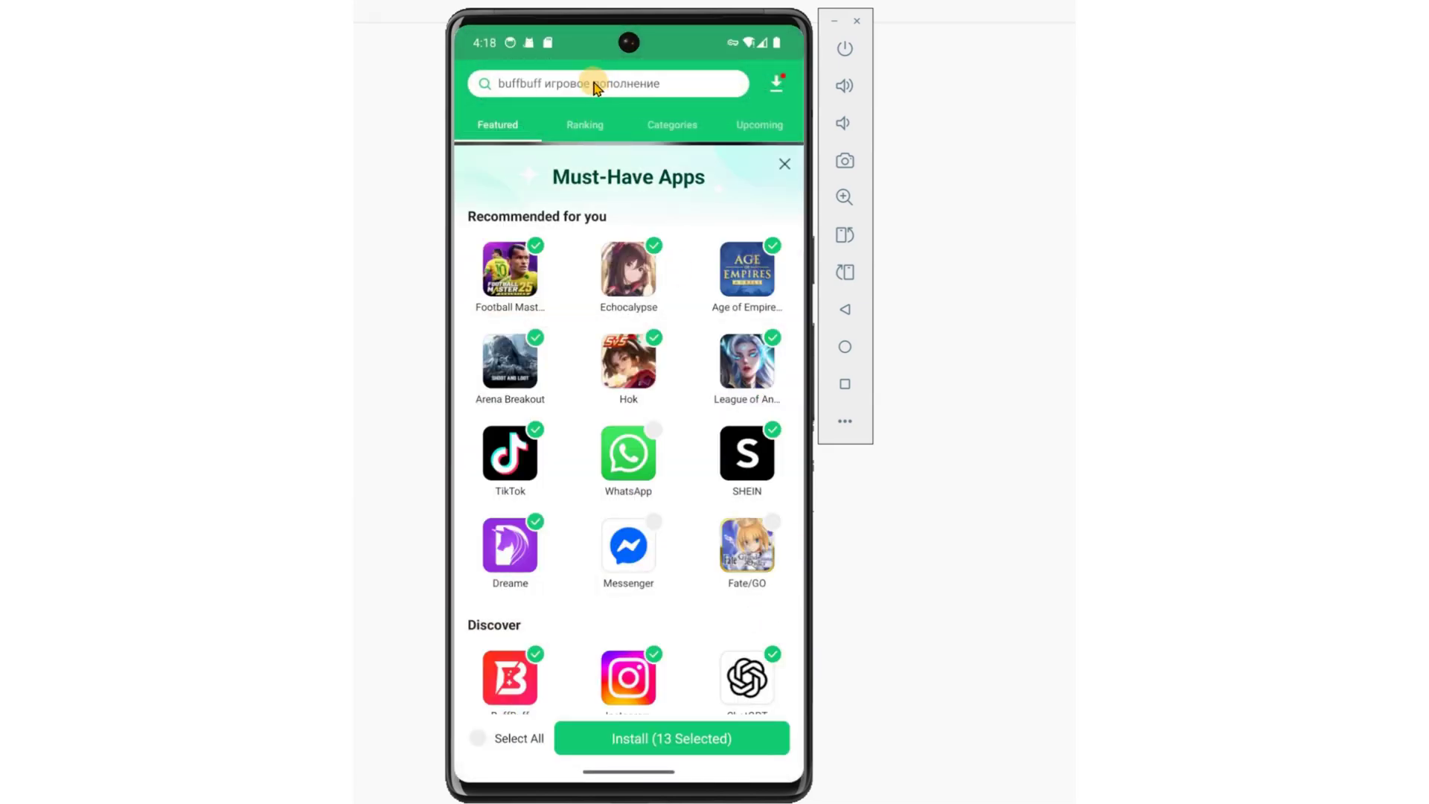
click(784, 166)
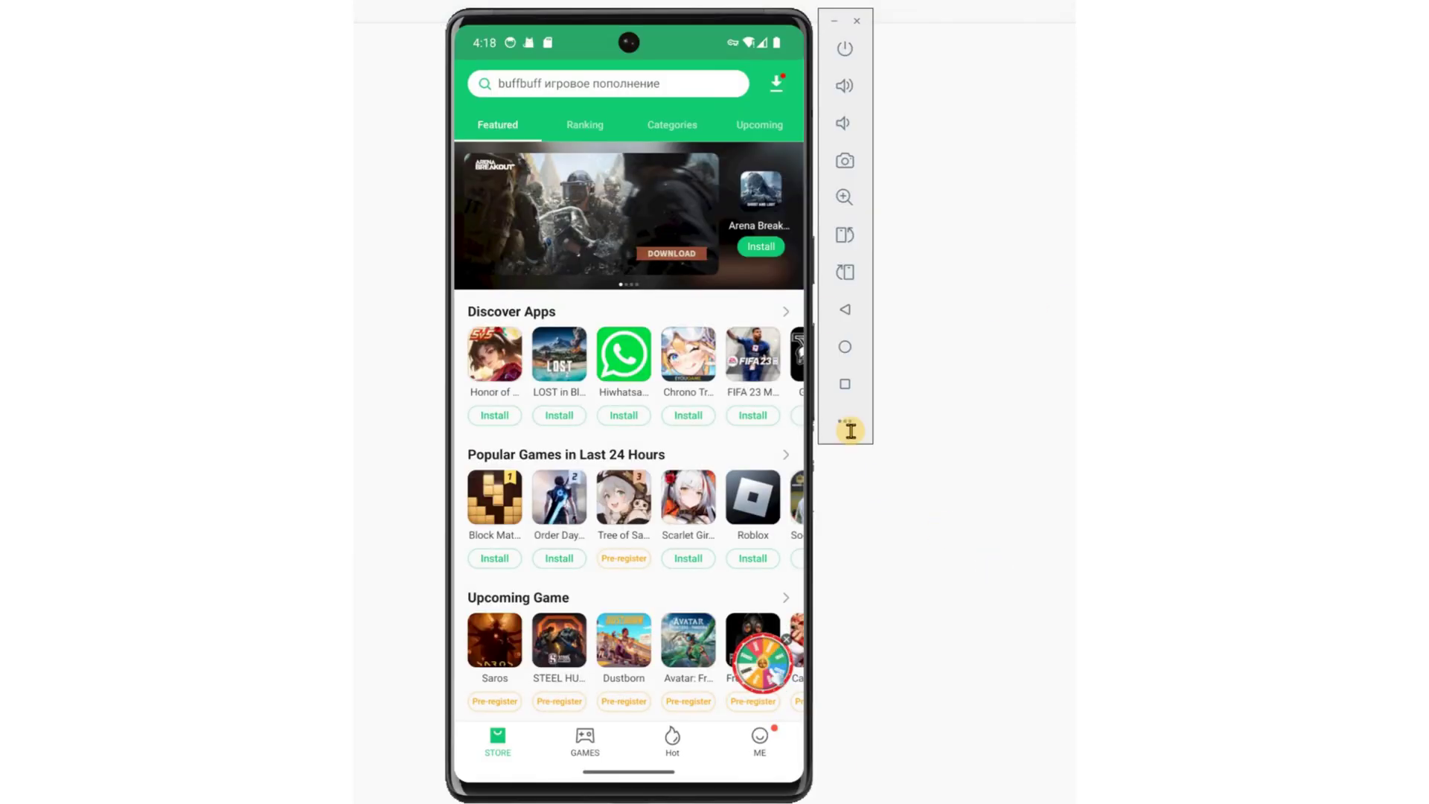
click(661, 84)
click(726, 212)
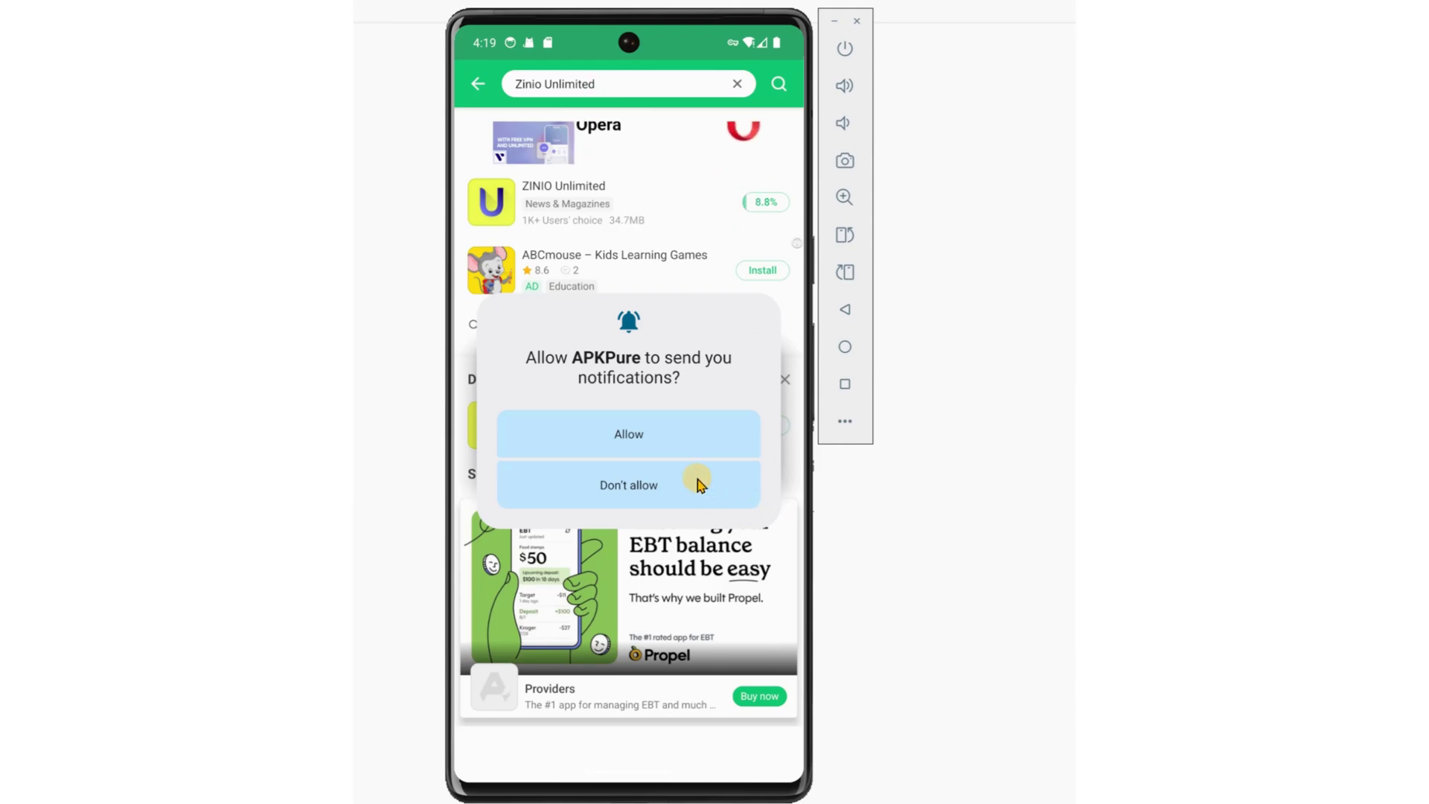
click(665, 431)
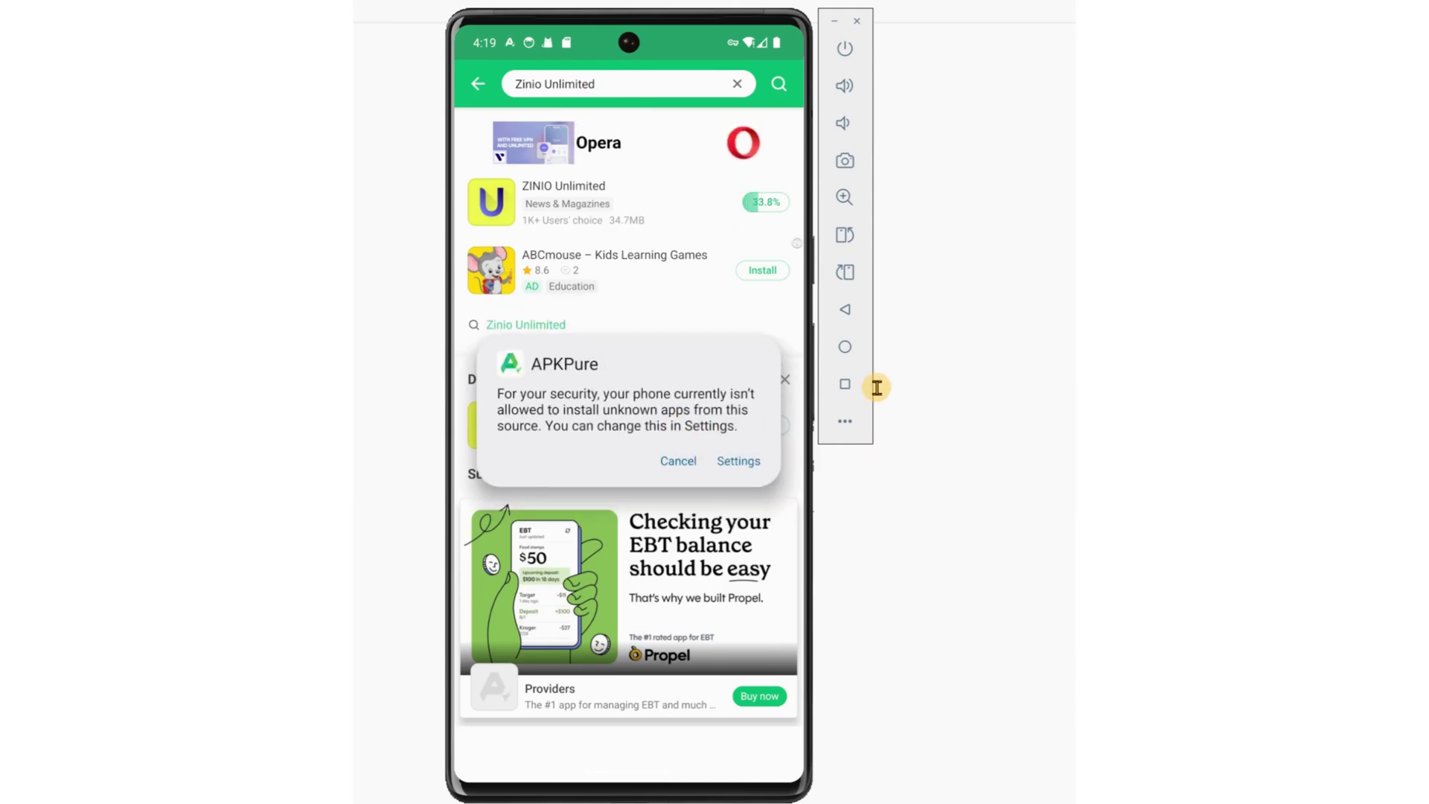
Allow APKPure to install unknown apps and install ZINIO Unlimited.
click(739, 461)
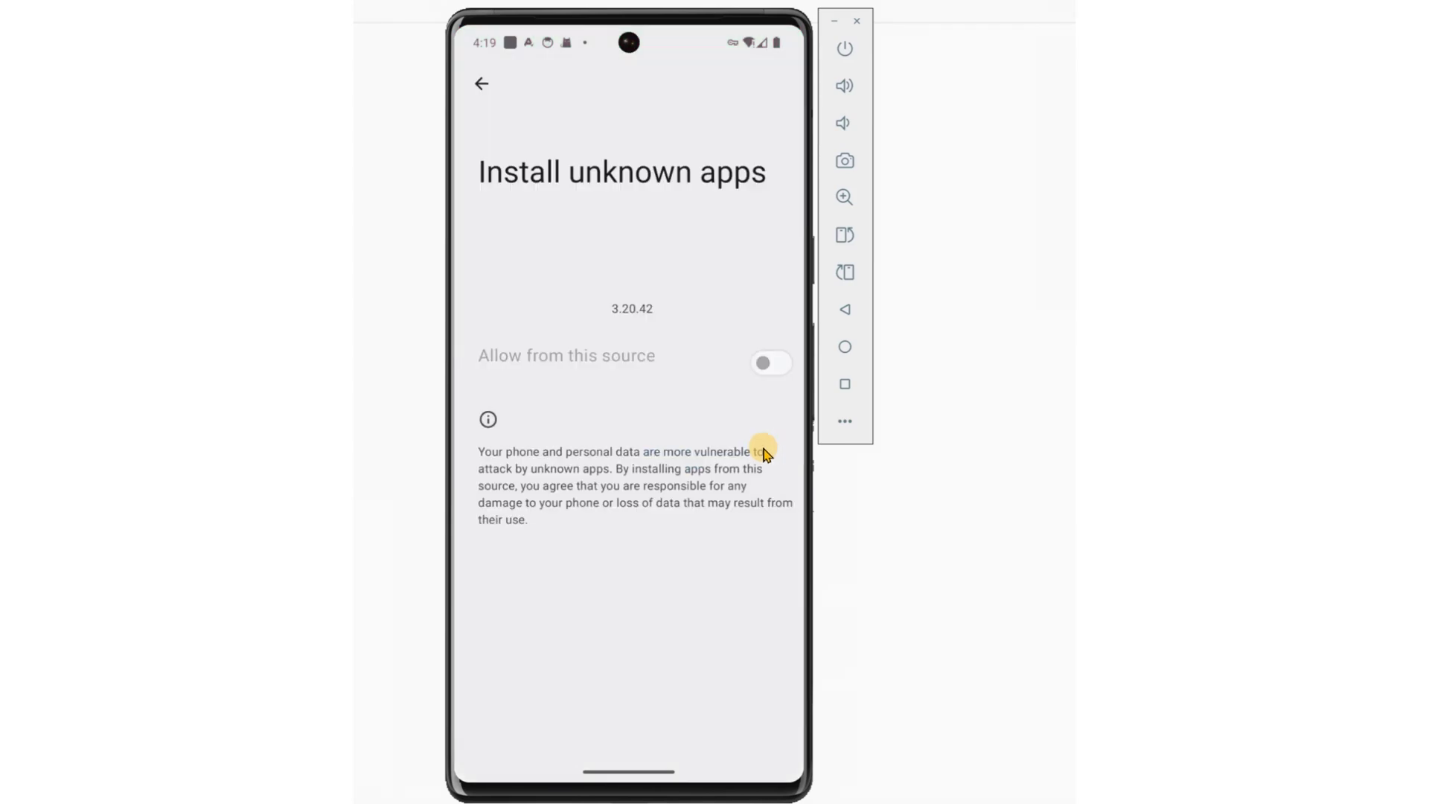
click(774, 356)
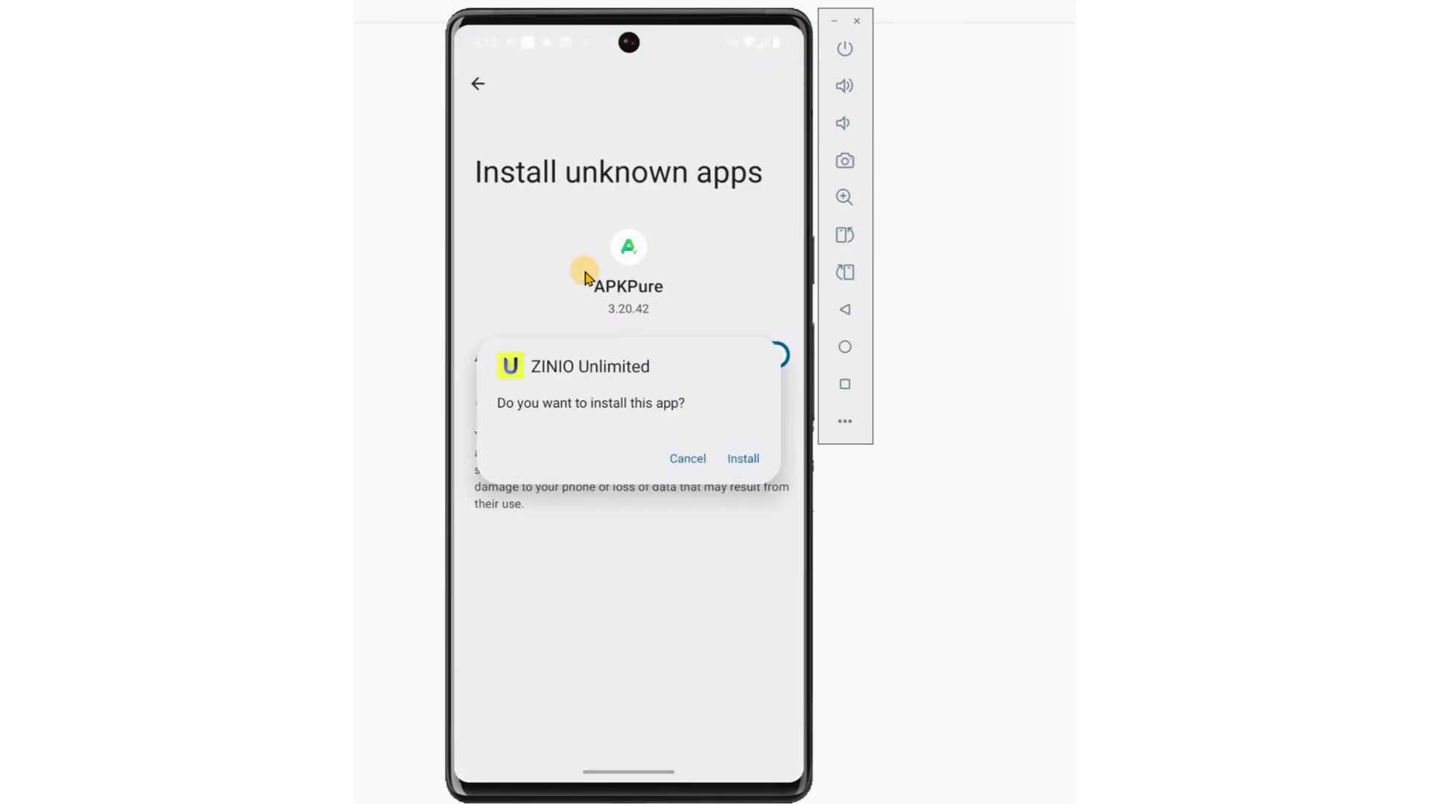
click(745, 457)
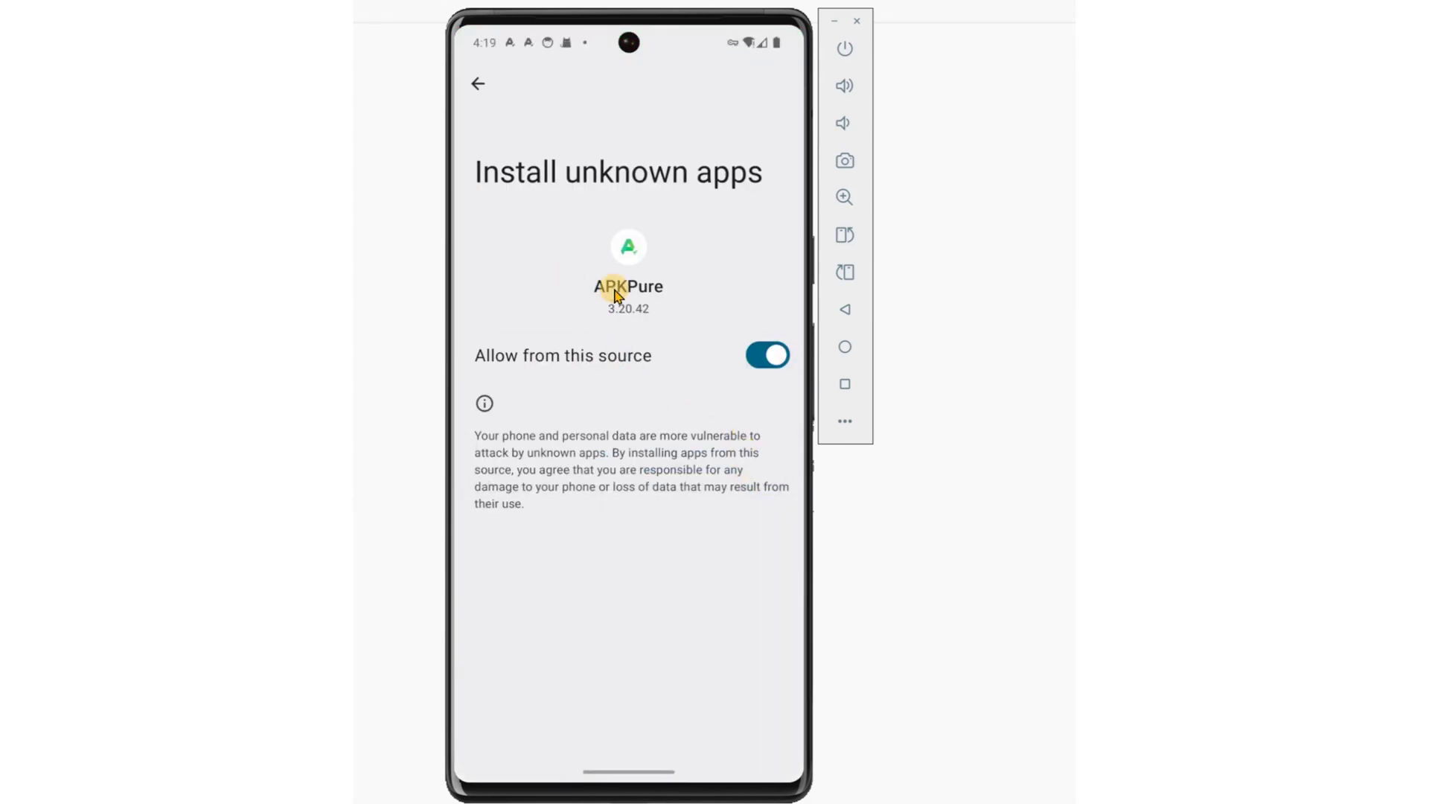
click(478, 85)
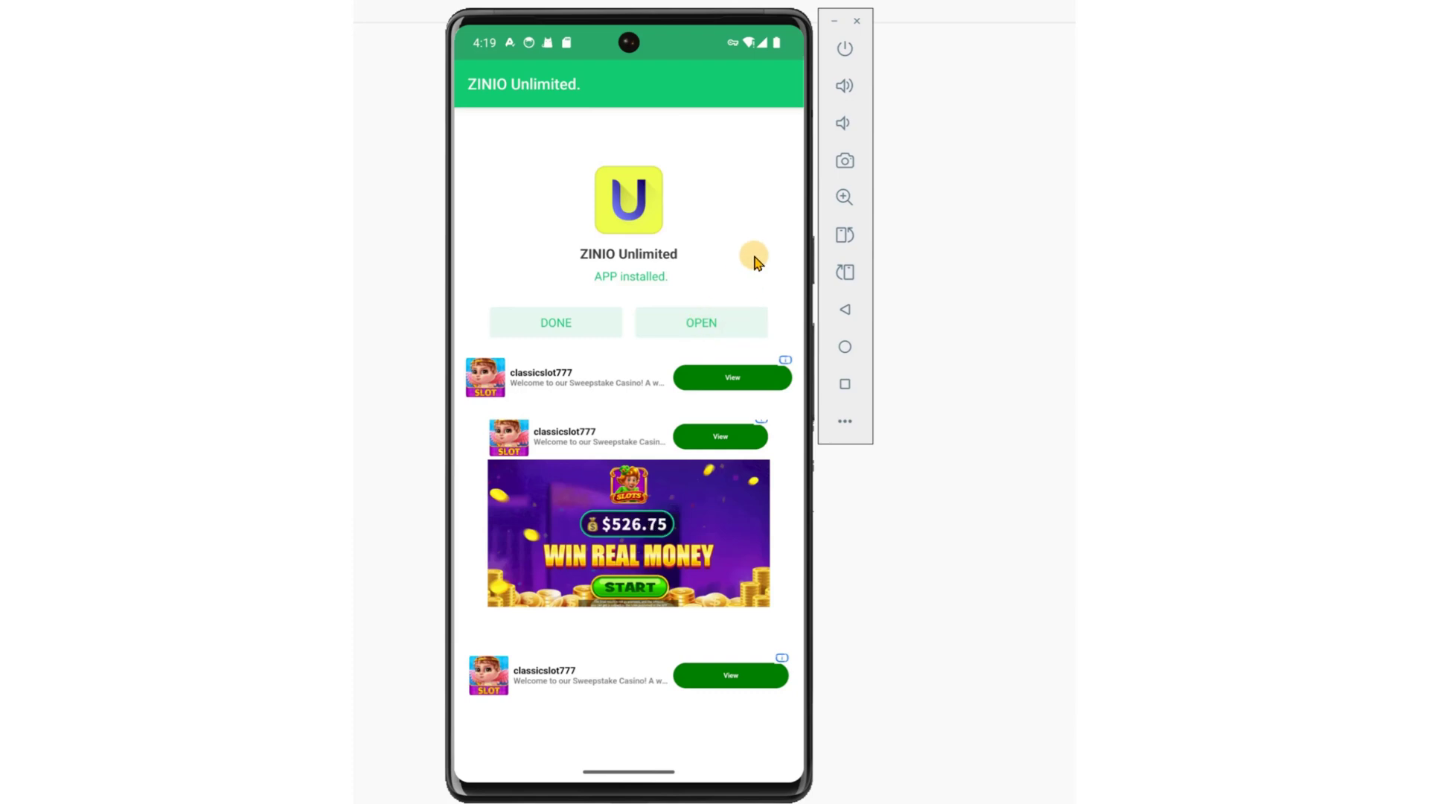
Open ZINIO Unlimited, go through its introduction pages to the home page and allow its notifications.
click(710, 320)
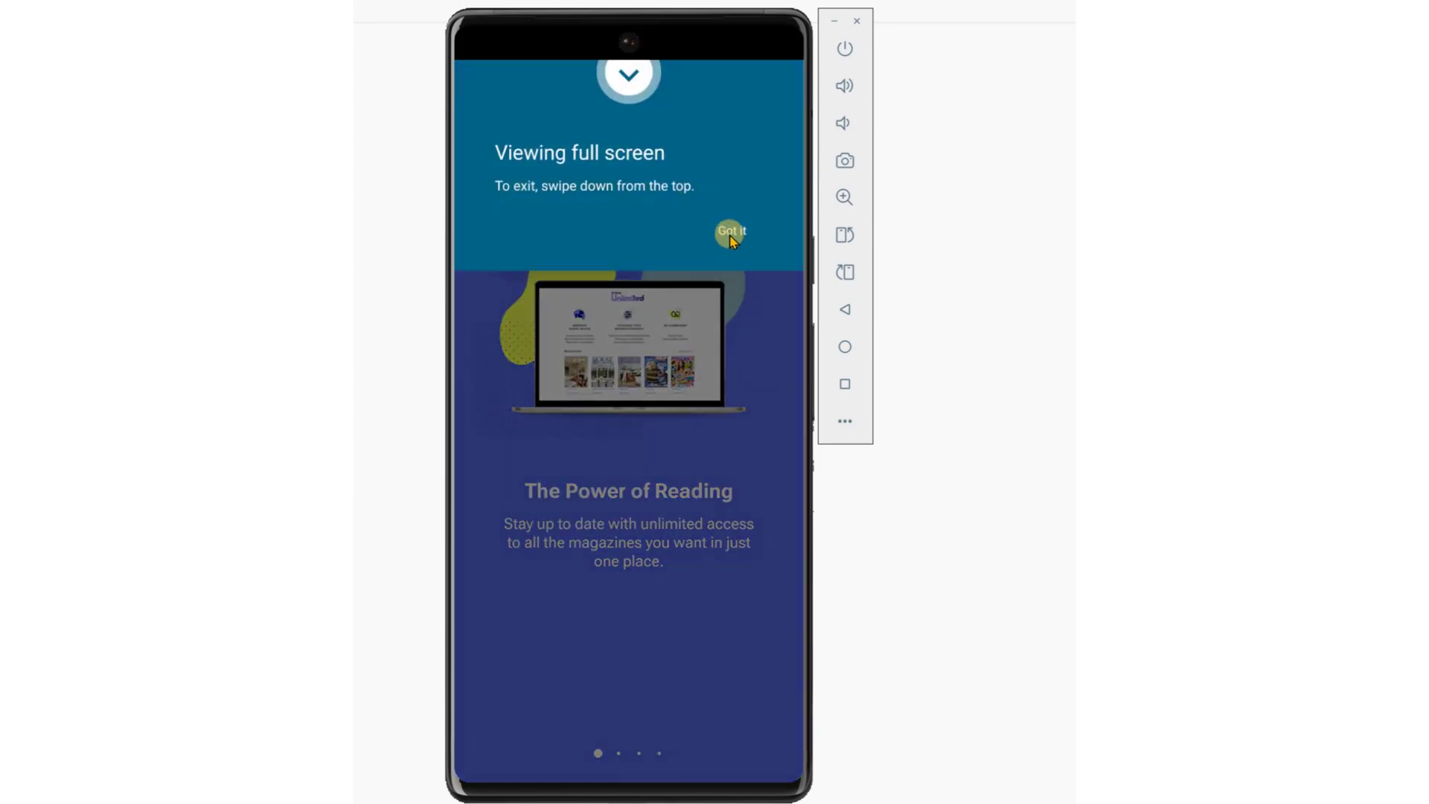
click(729, 232)
drag(699, 685, 357, 574)
drag(683, 638, 402, 635)
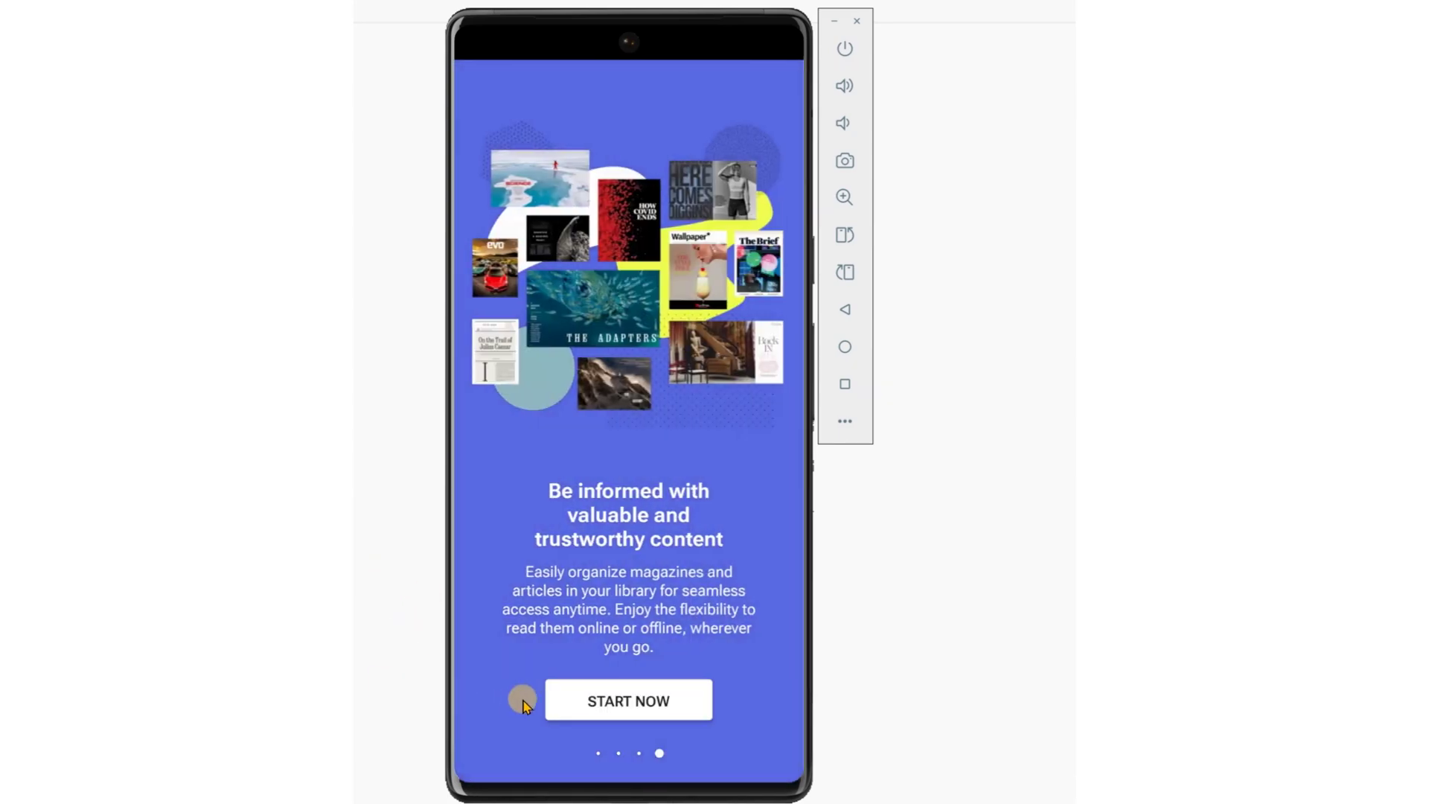
click(618, 704)
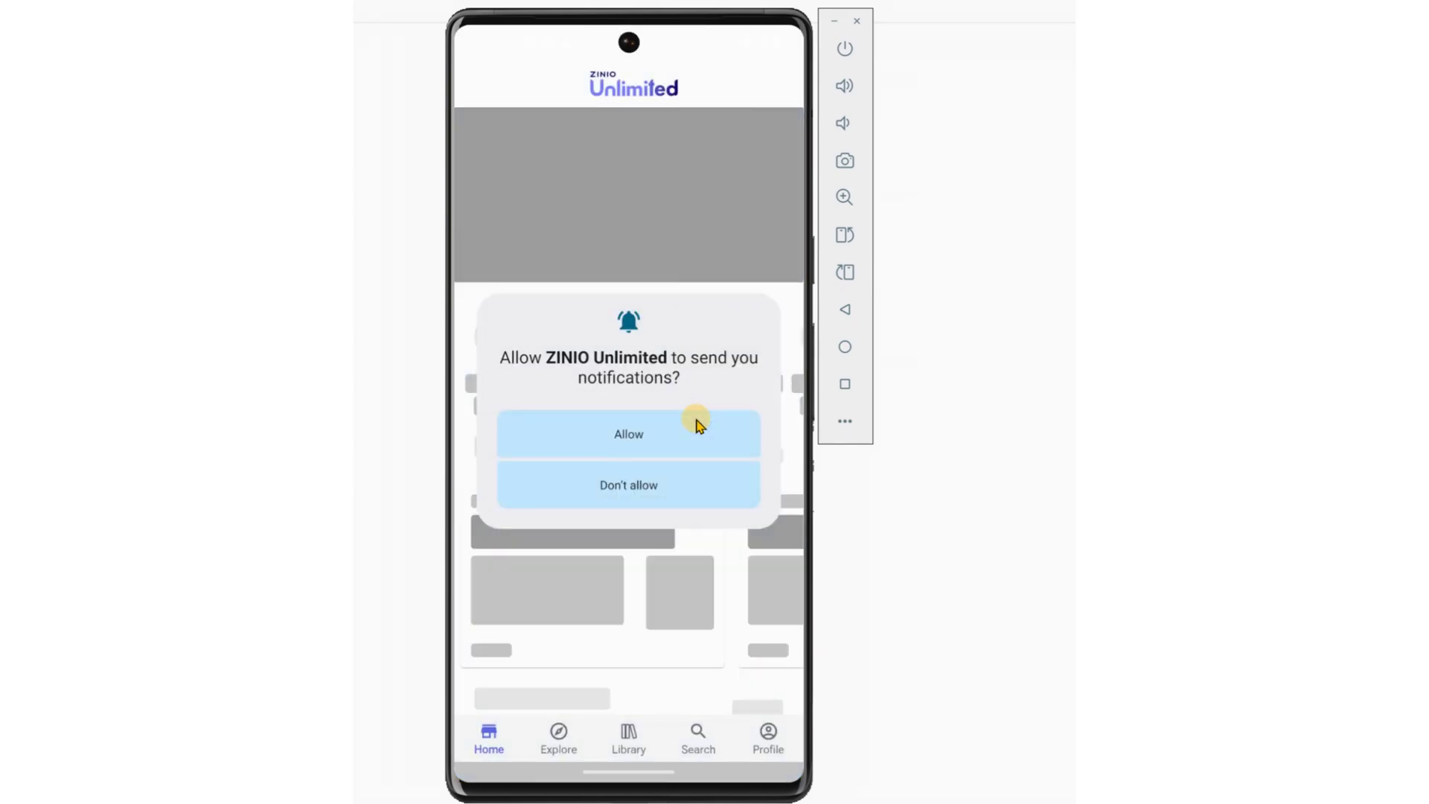
click(648, 436)
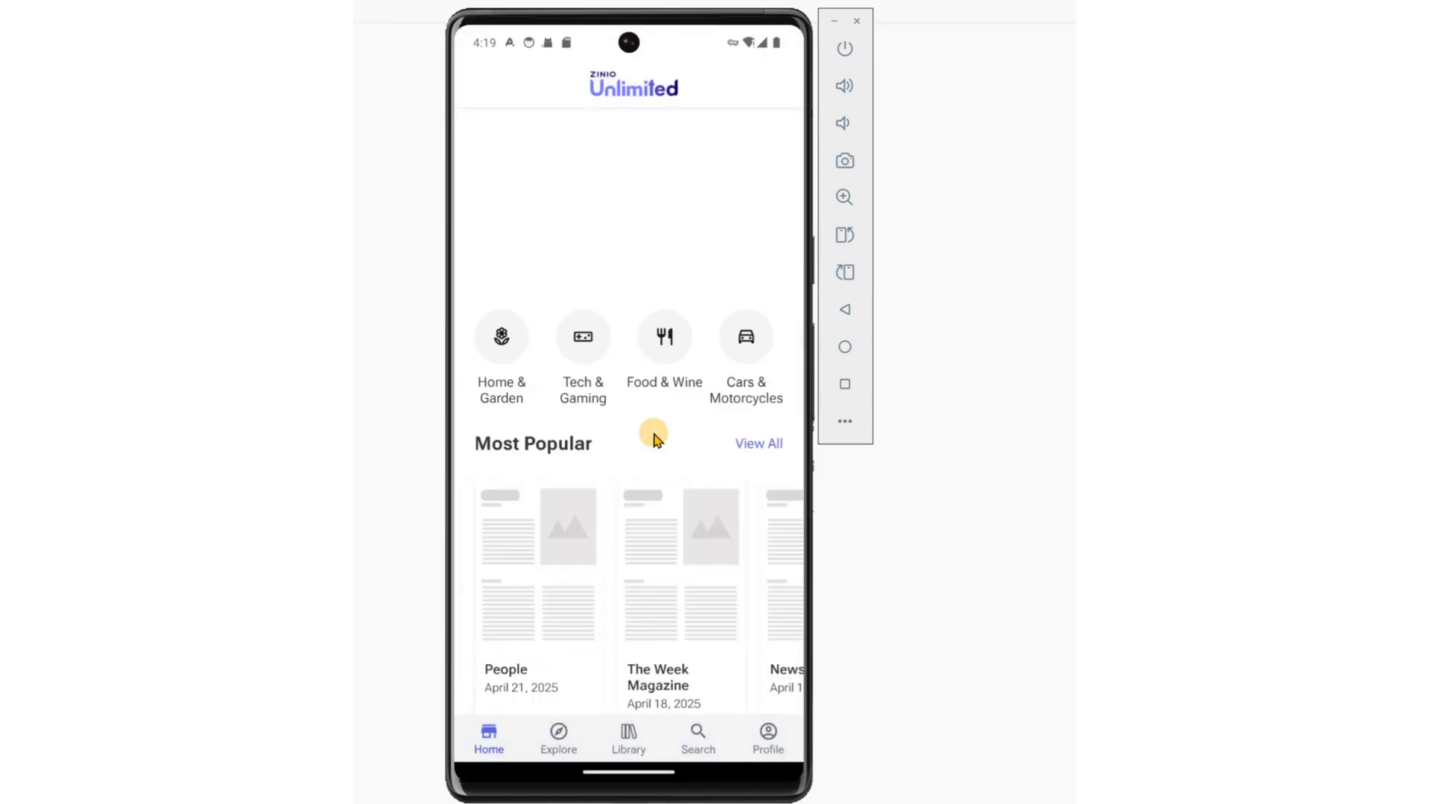
Sign in to ZINIO Unlimited from the profile page with the account's e-mail and password.
click(767, 737)
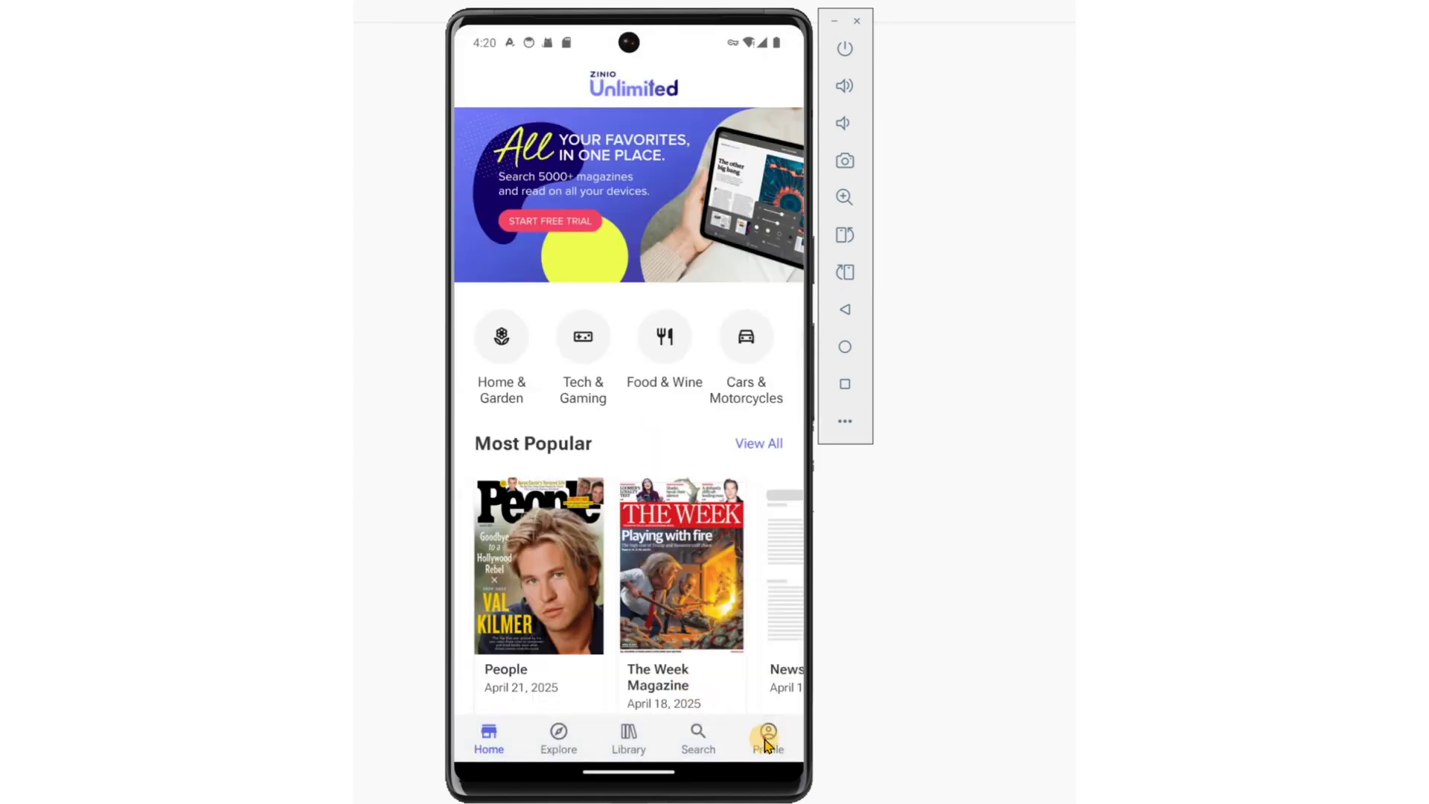
click(566, 134)
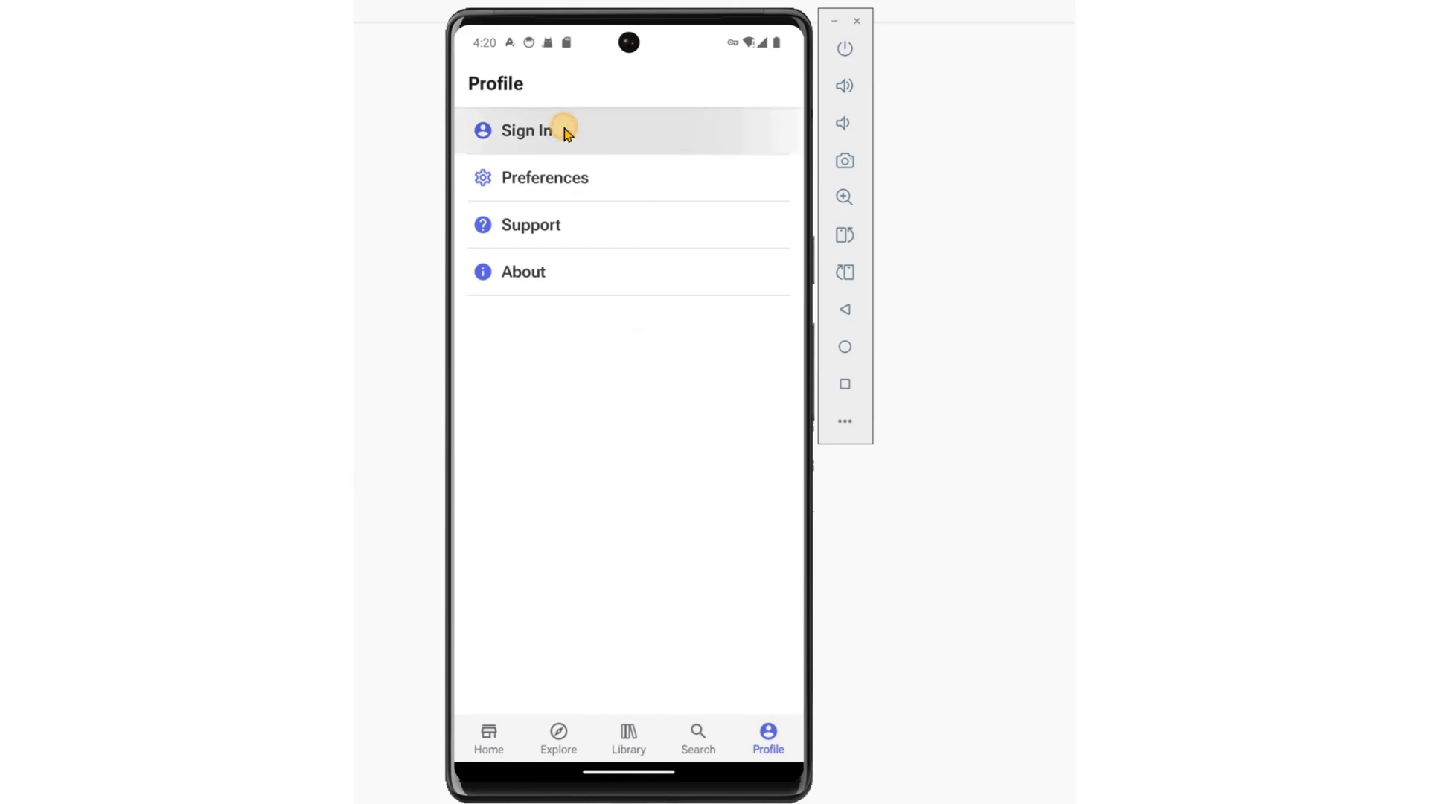
click(697, 379)
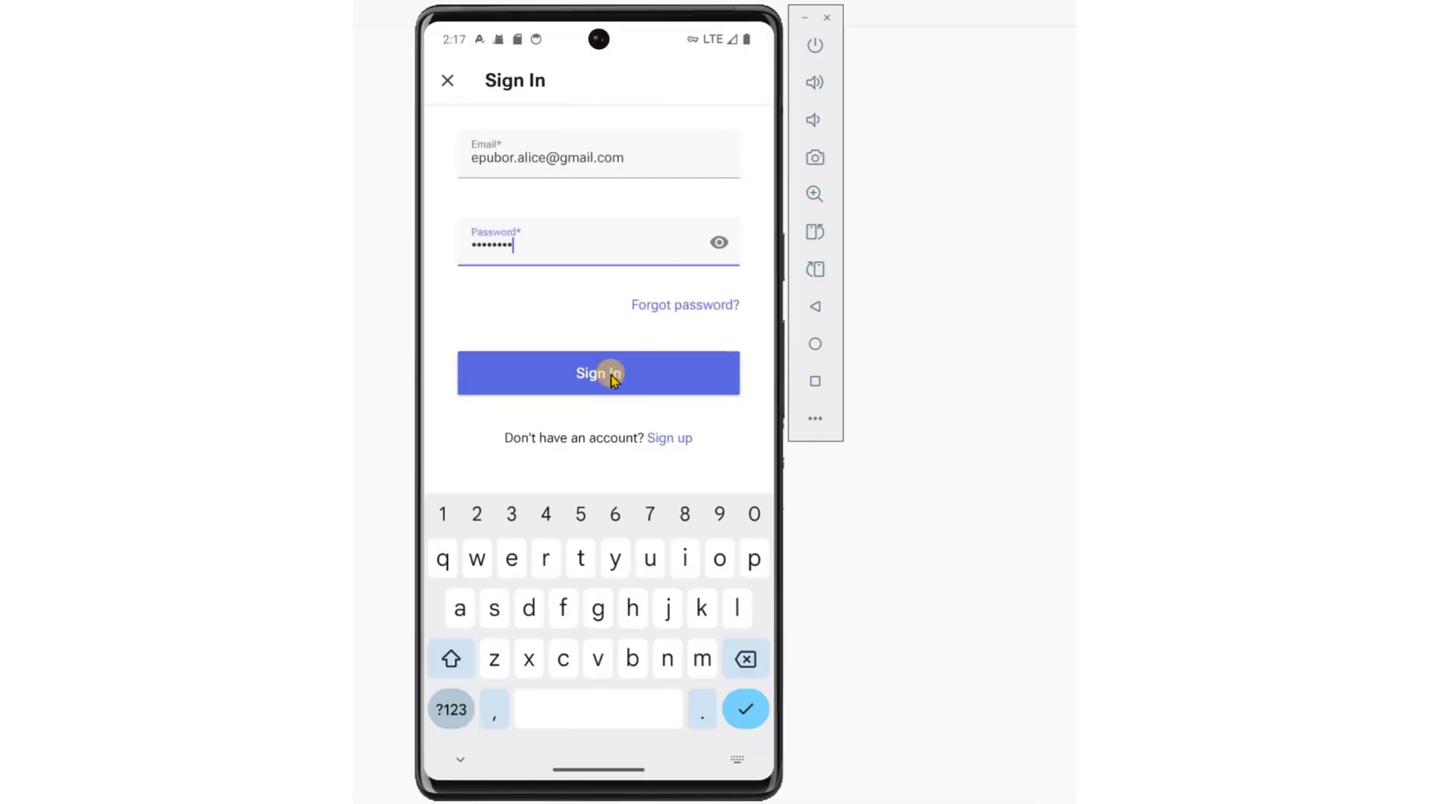
click(600, 372)
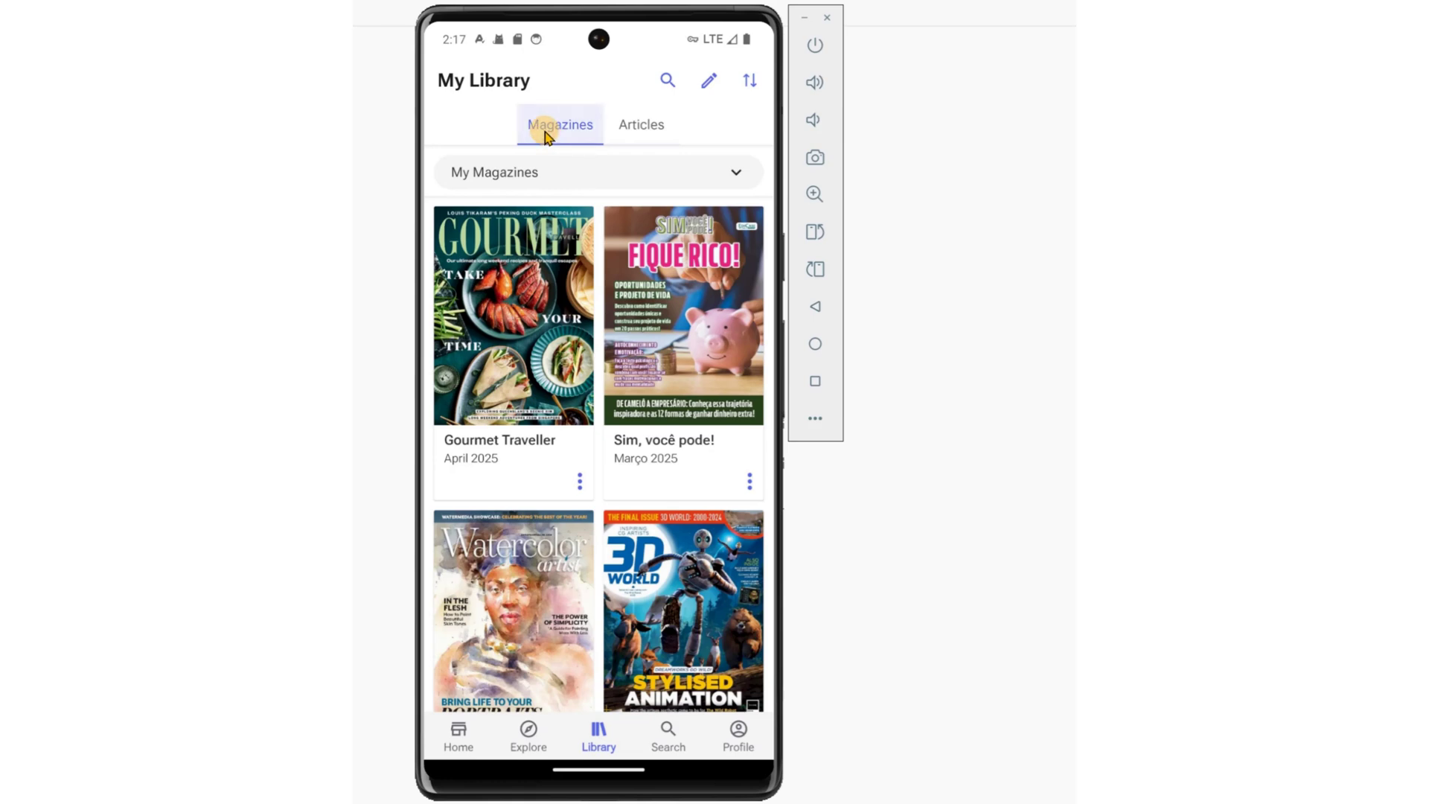
Start downloading the Spring 2025 issue of Watercolor Artist from the magazine library.
scroll(581, 298, down, 5)
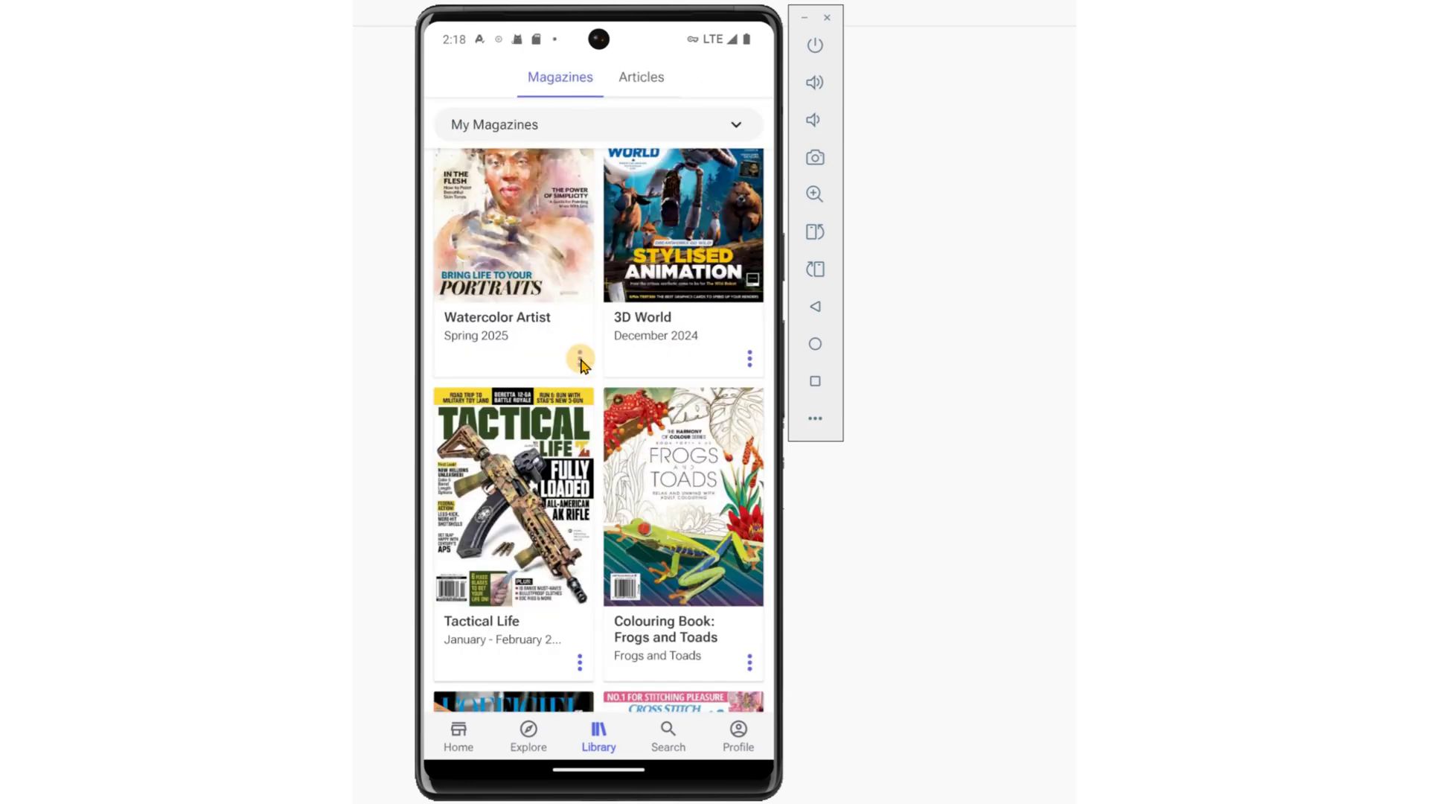
click(580, 359)
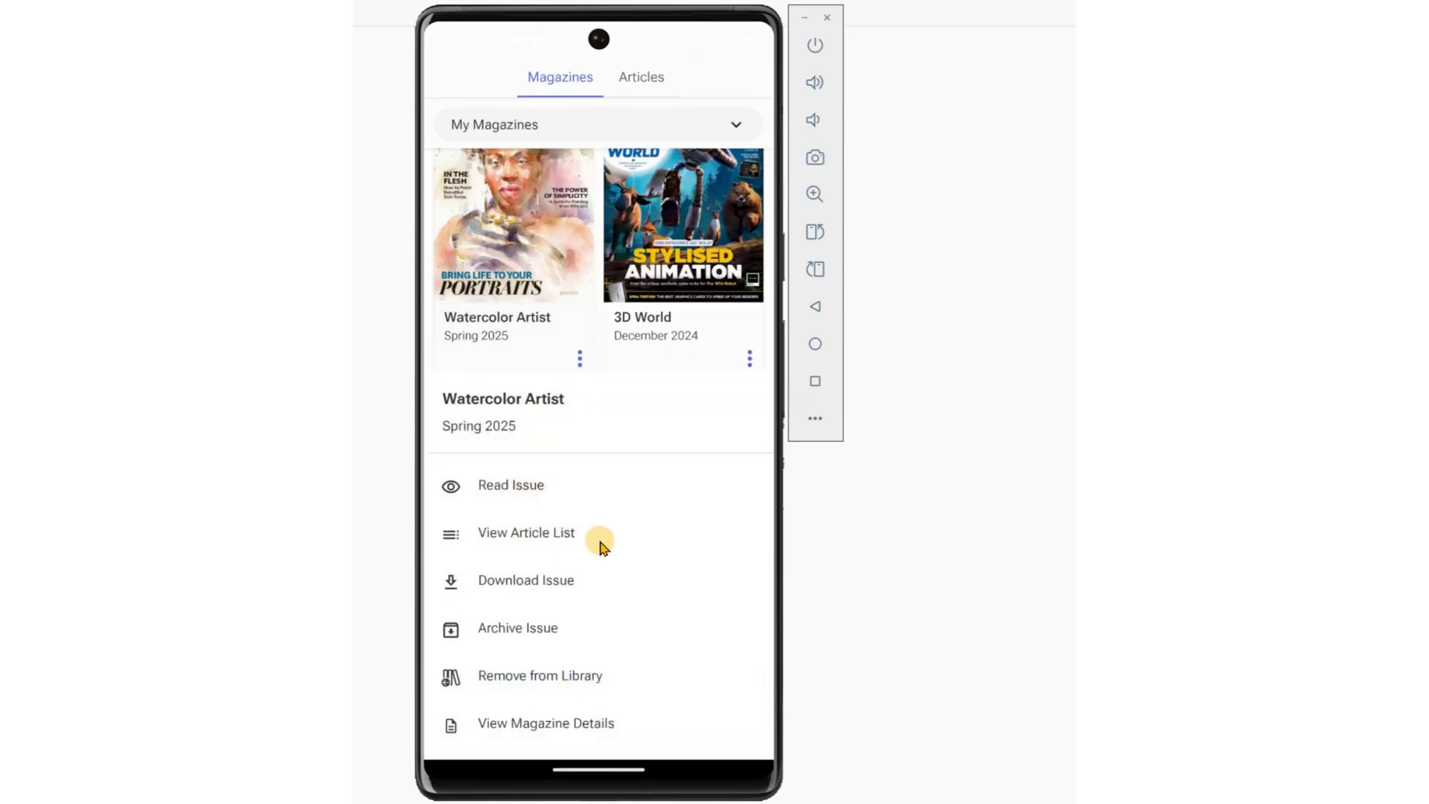
click(585, 591)
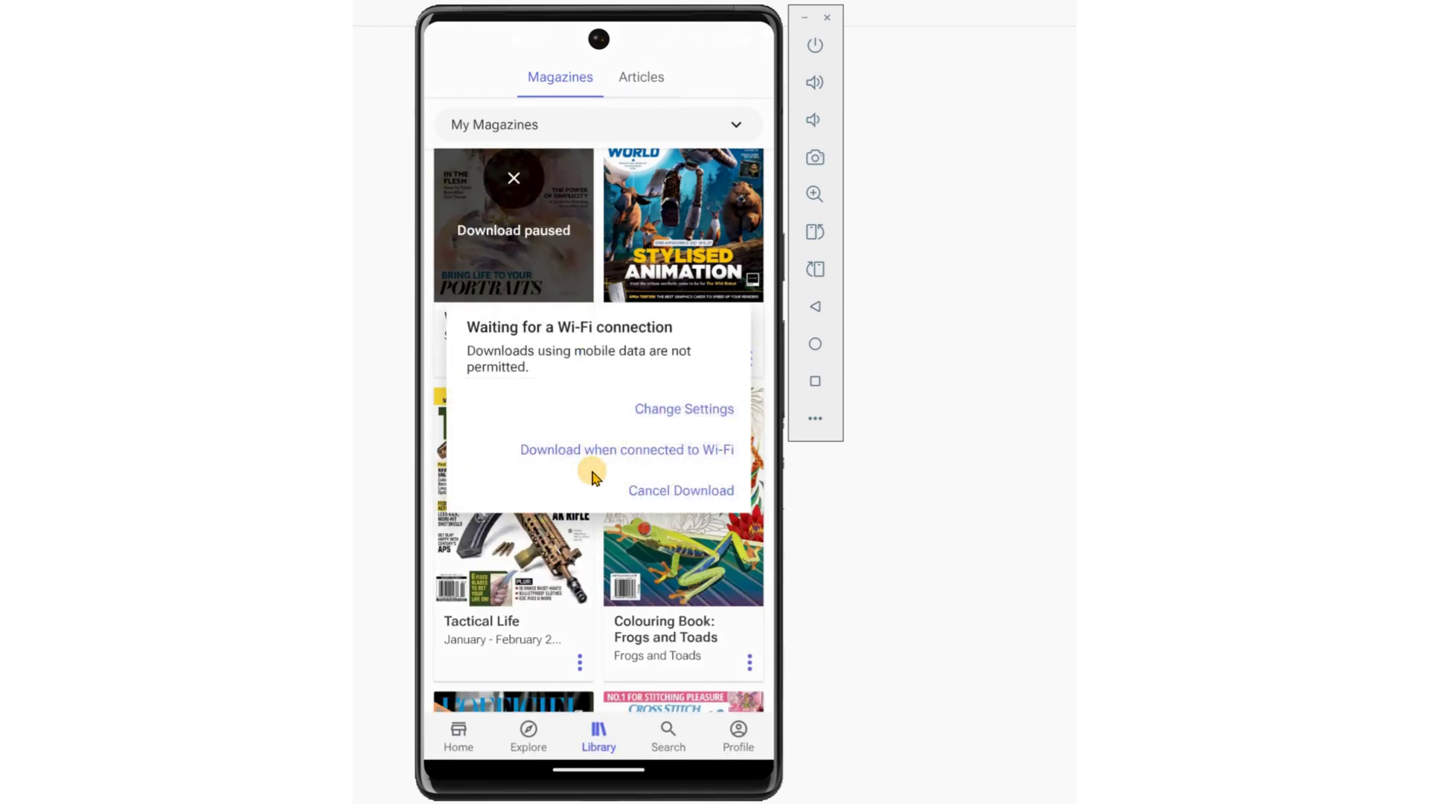
Turn on downloading using mobile data for issues and return to the library.
click(649, 410)
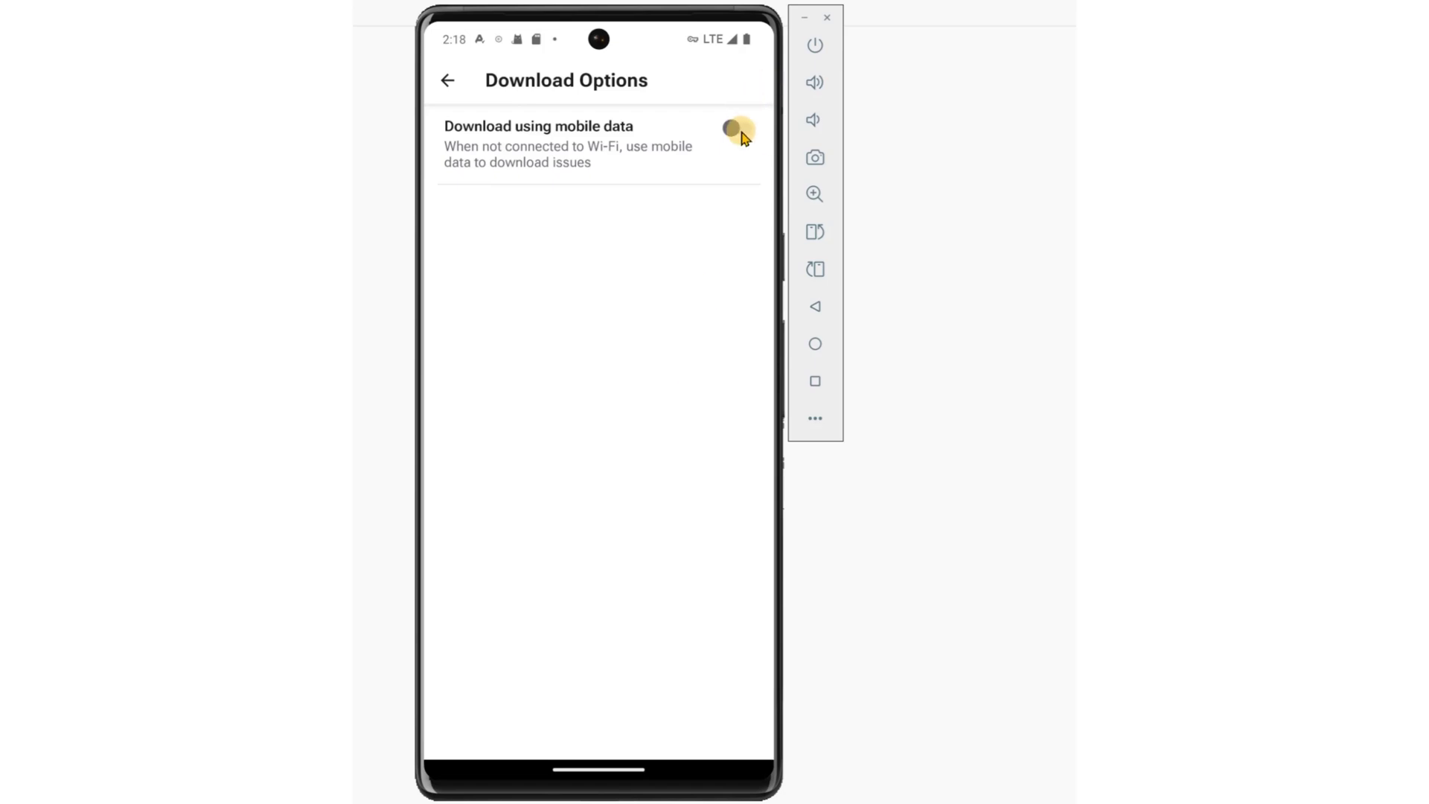
click(739, 131)
click(448, 83)
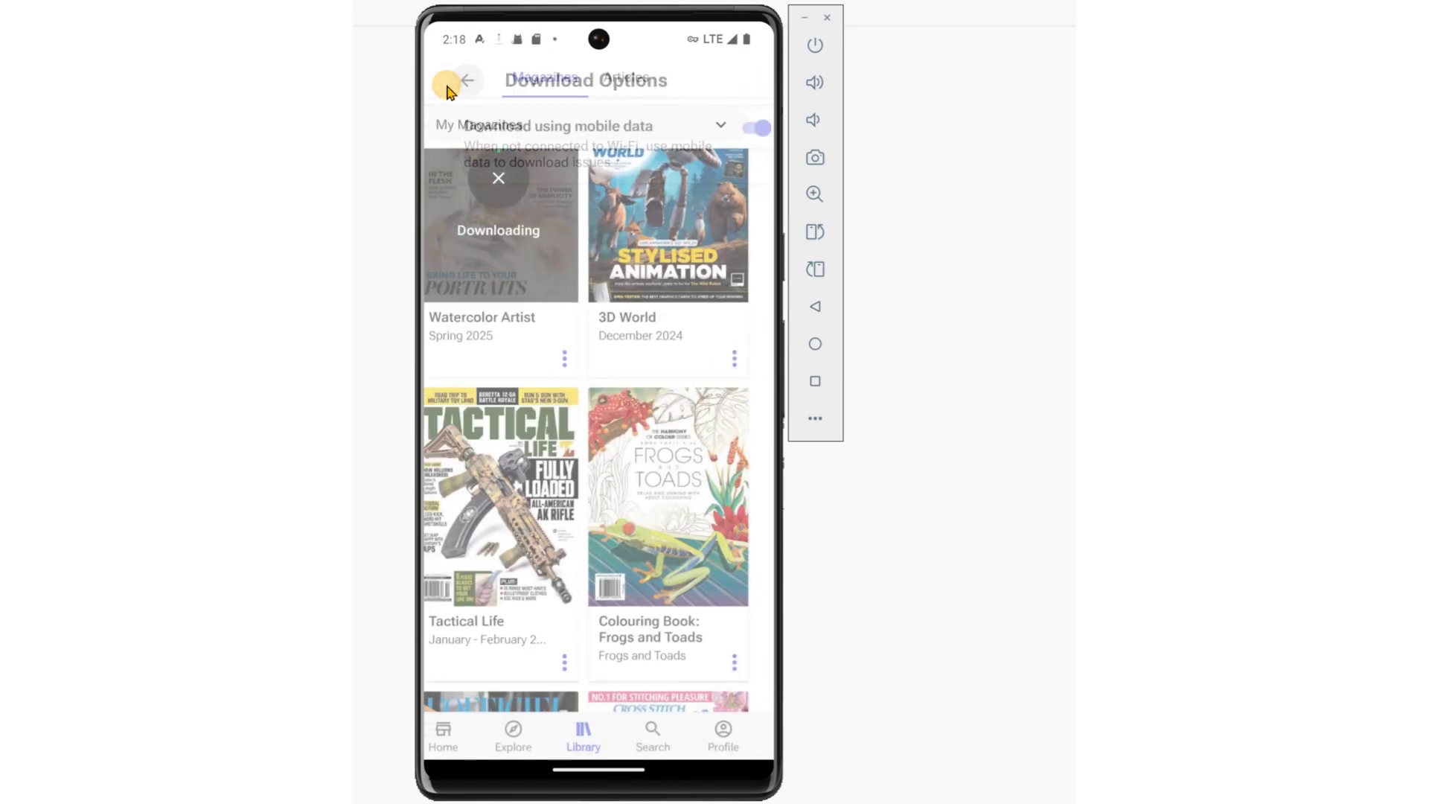
Download the April 2025 issue of Gourmet Traveller and Colouring Book: Frogs and Toads from the library.
scroll(574, 342, up, 5)
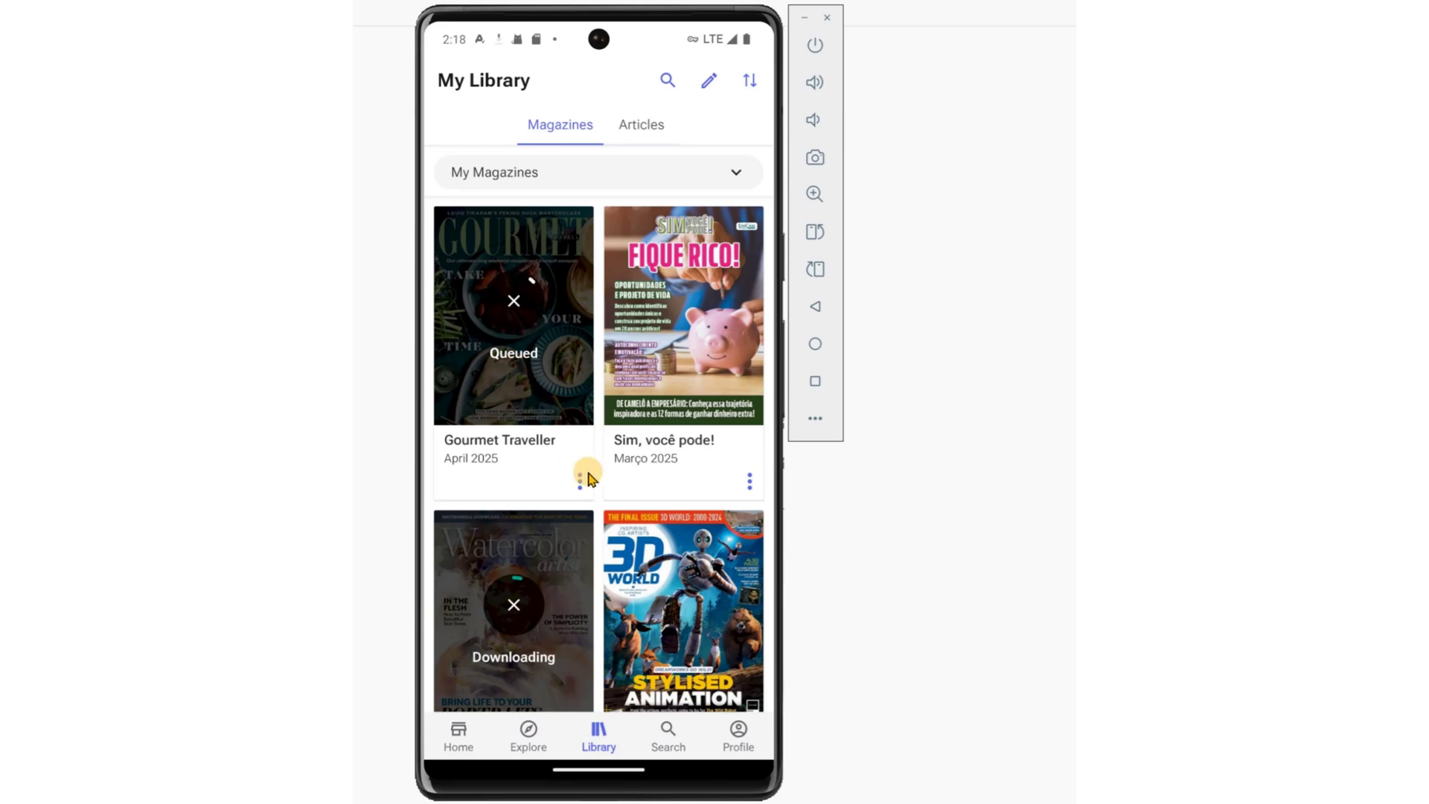
scroll(588, 477, down, 5)
scroll(590, 470, down, 3)
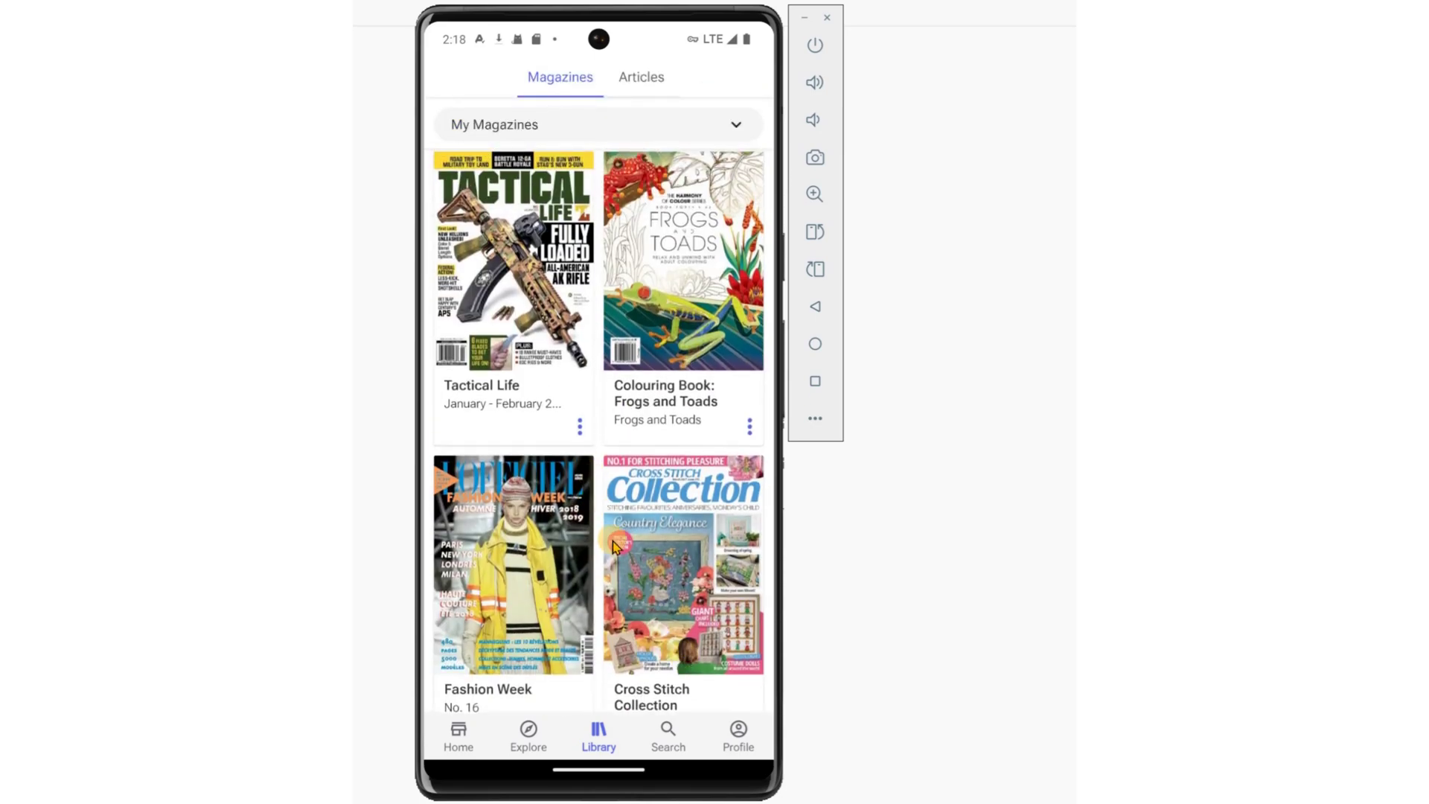
click(749, 426)
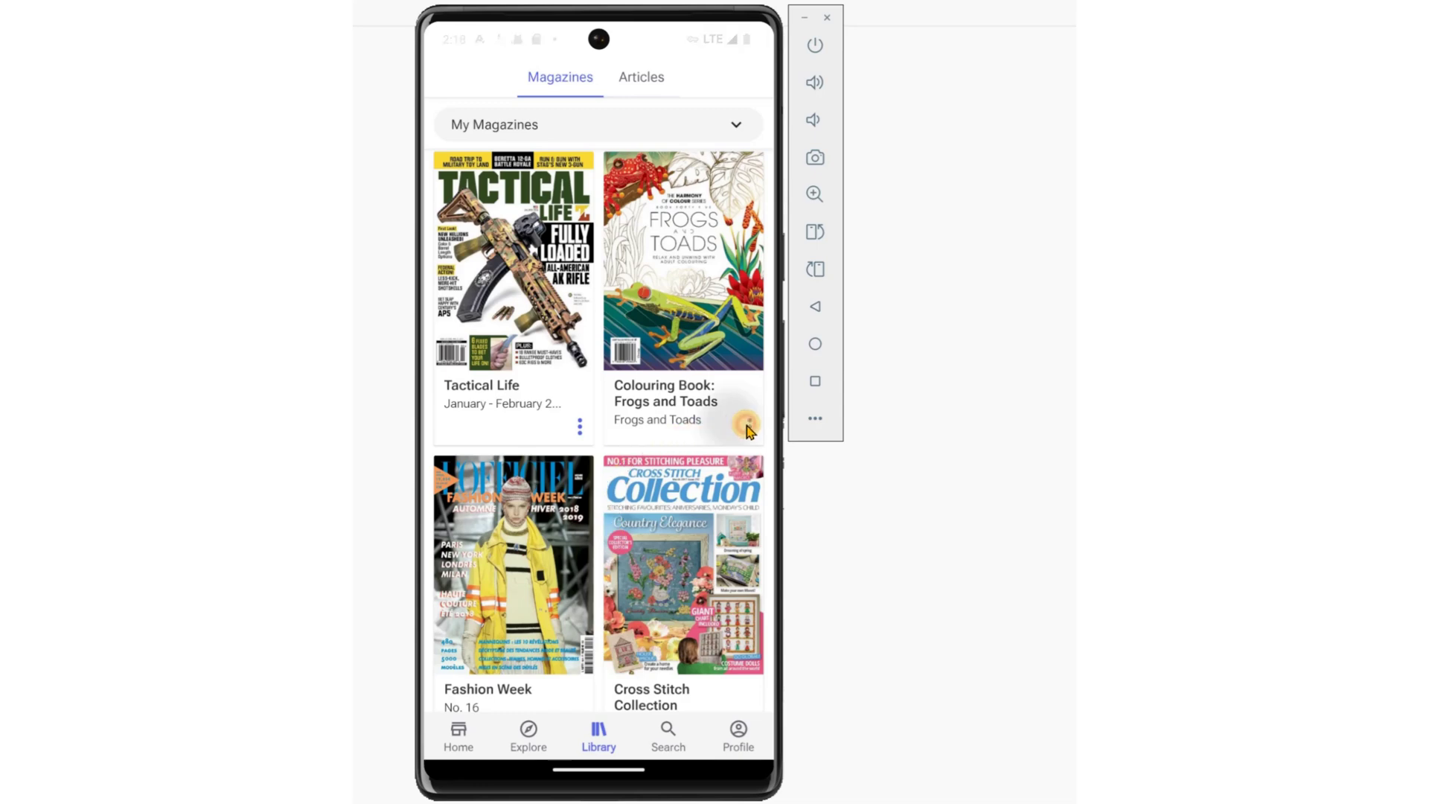
click(568, 582)
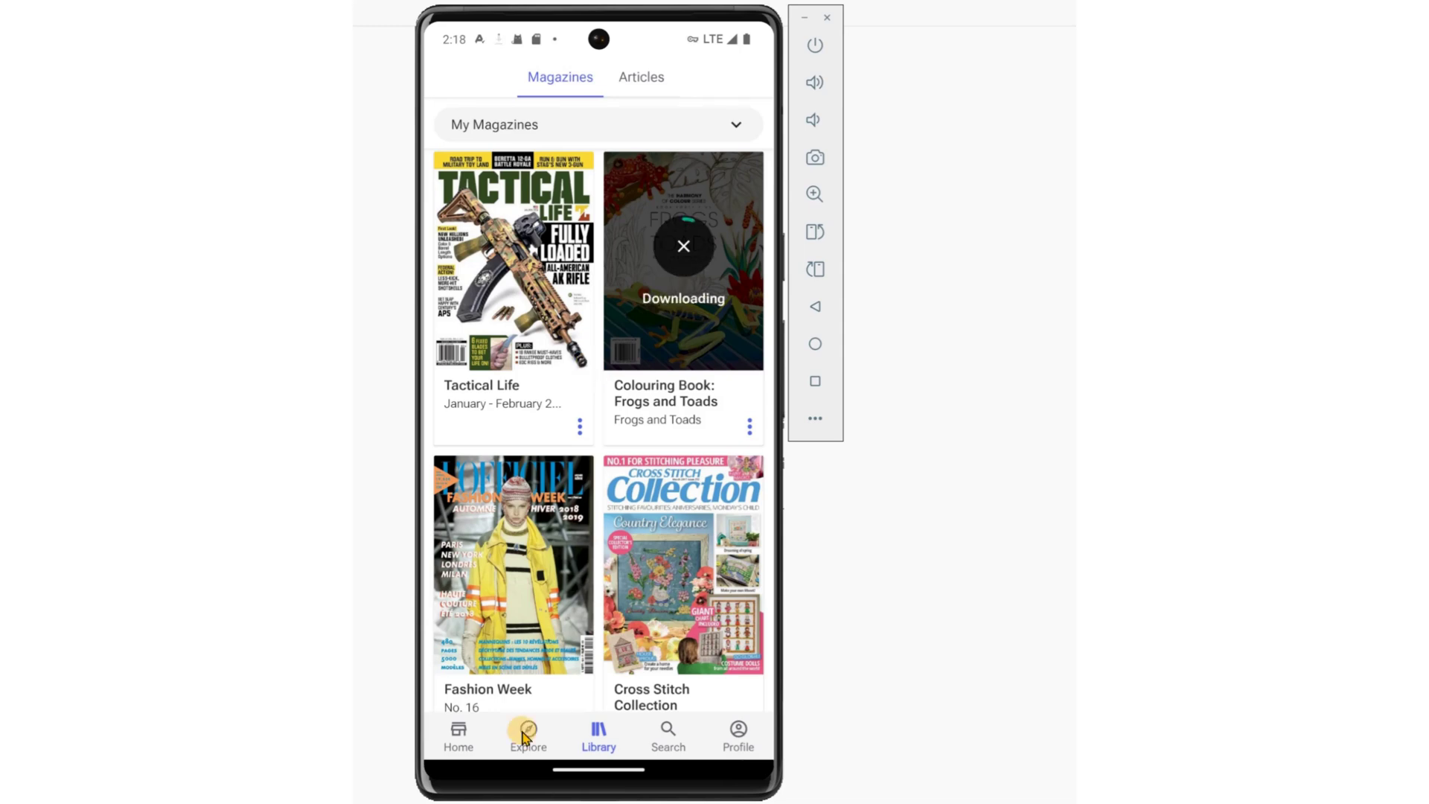
Find The Week Magazine among the Most Popular titles on the home page and open its April 11, 2025 issue.
click(458, 733)
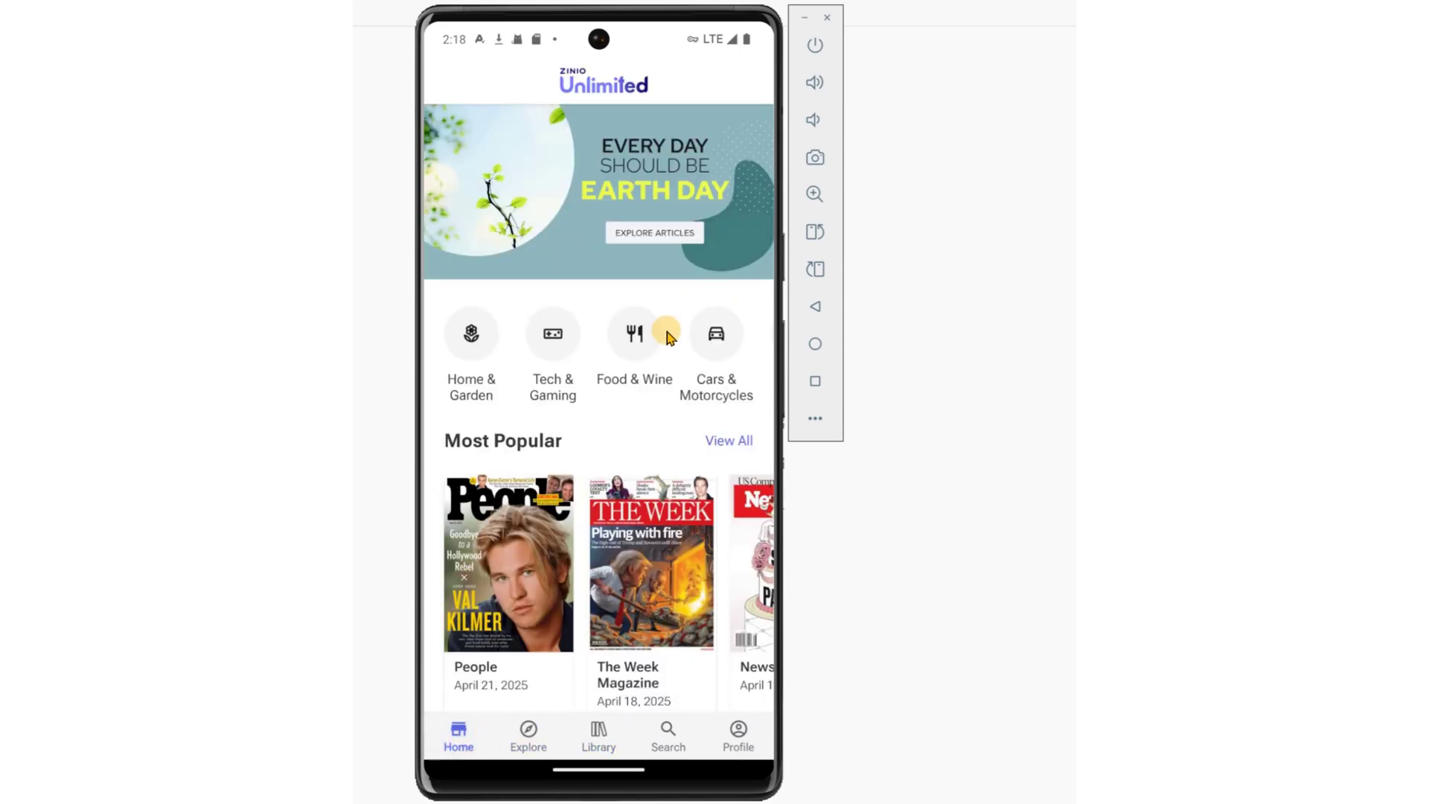
scroll(666, 372, down, 4)
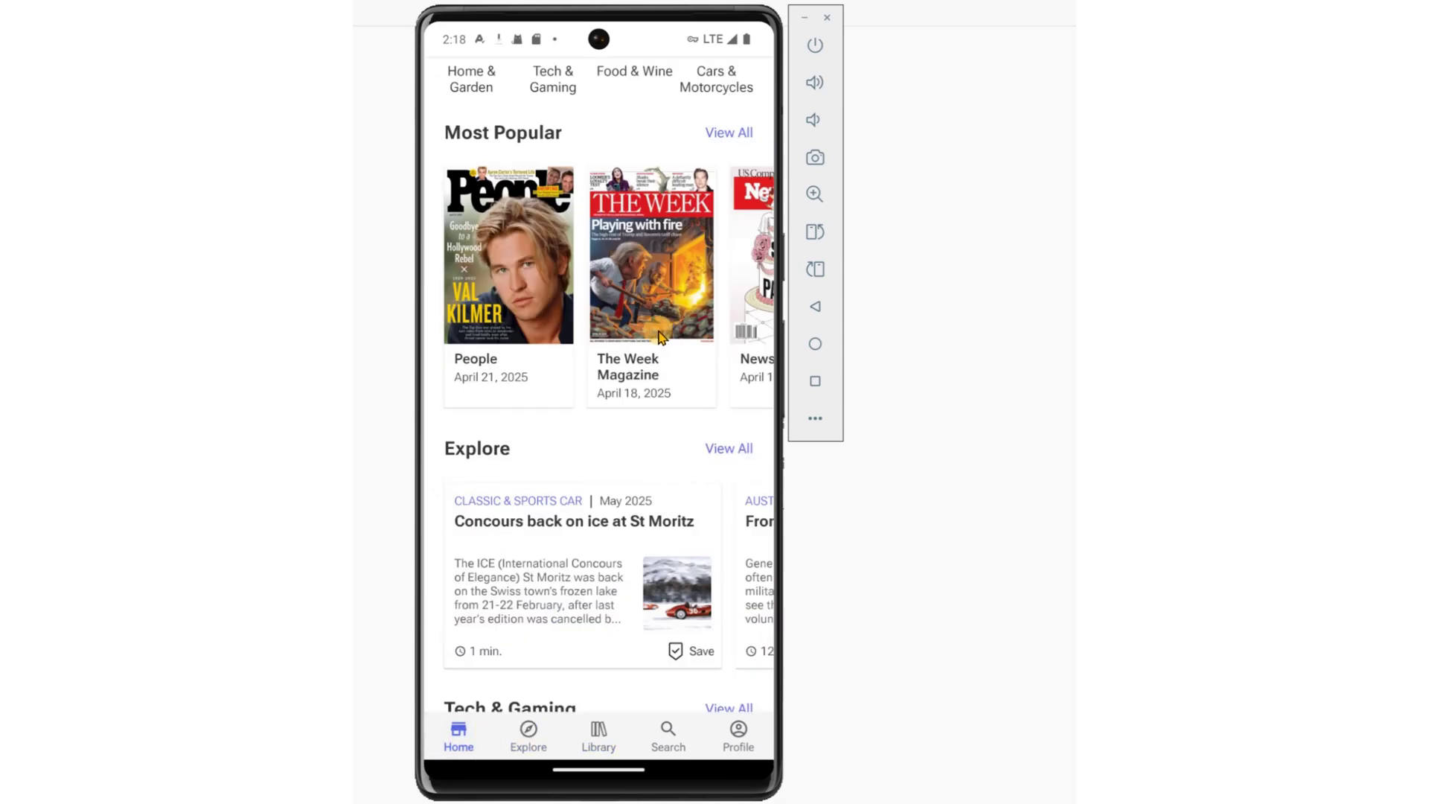
click(729, 133)
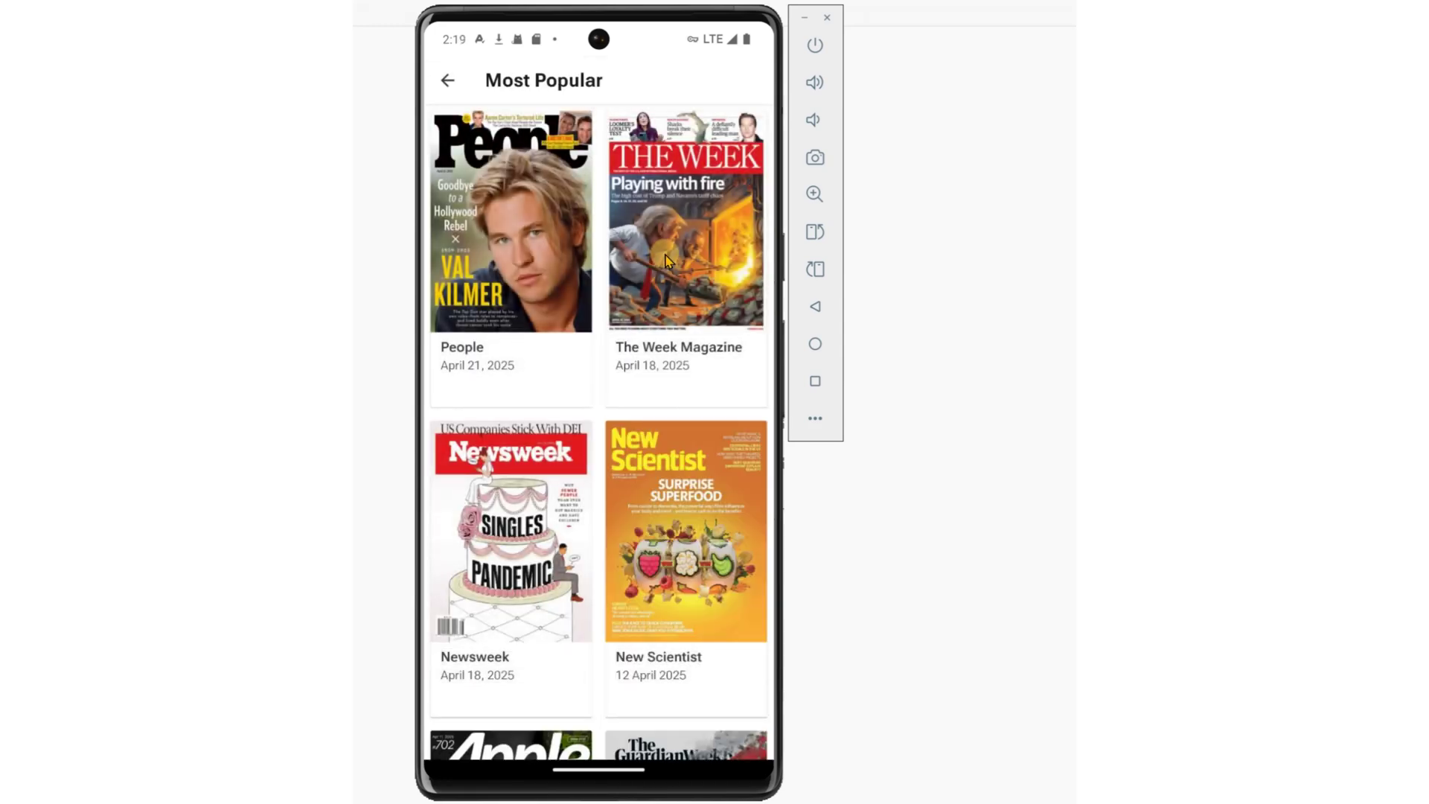
click(696, 279)
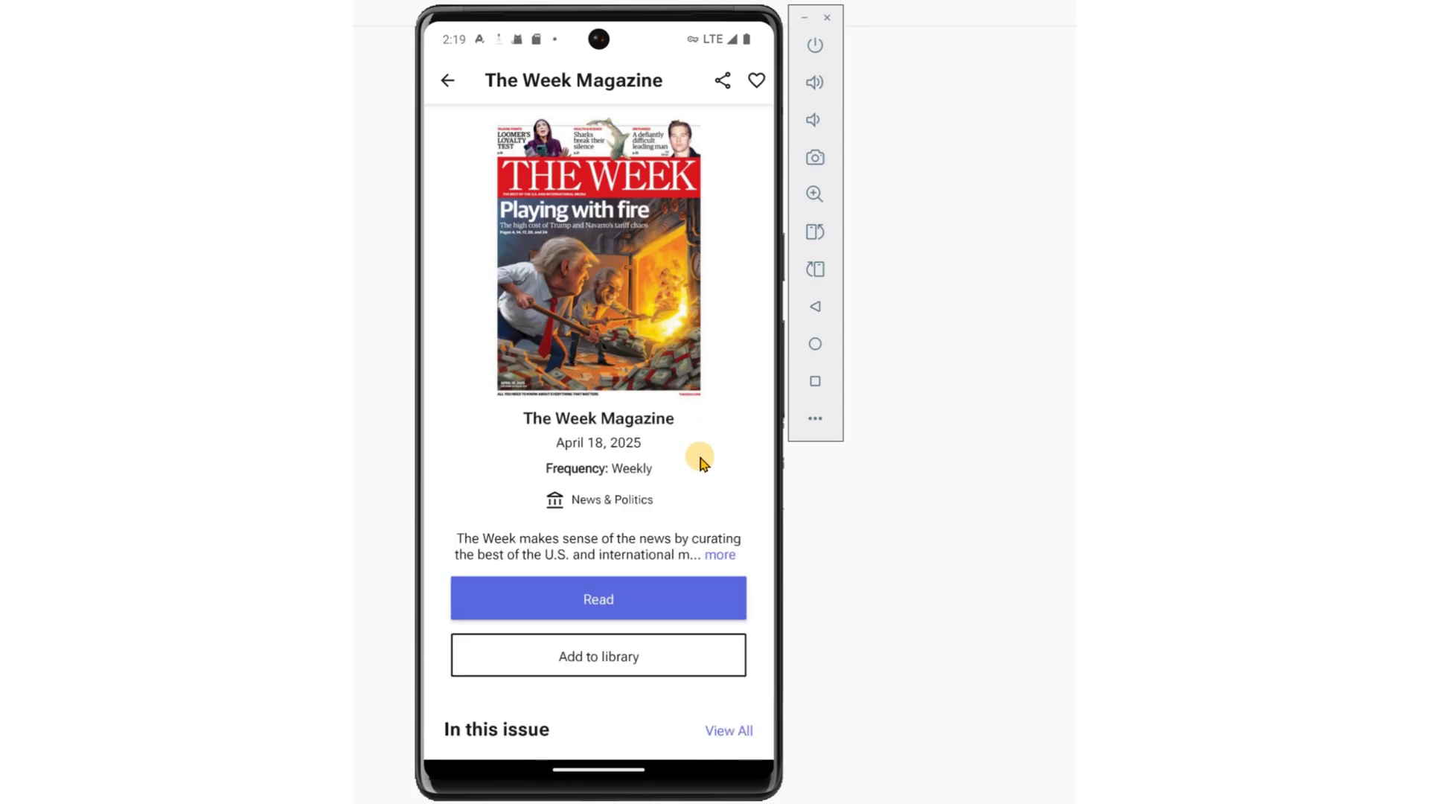
scroll(708, 609, down, 5)
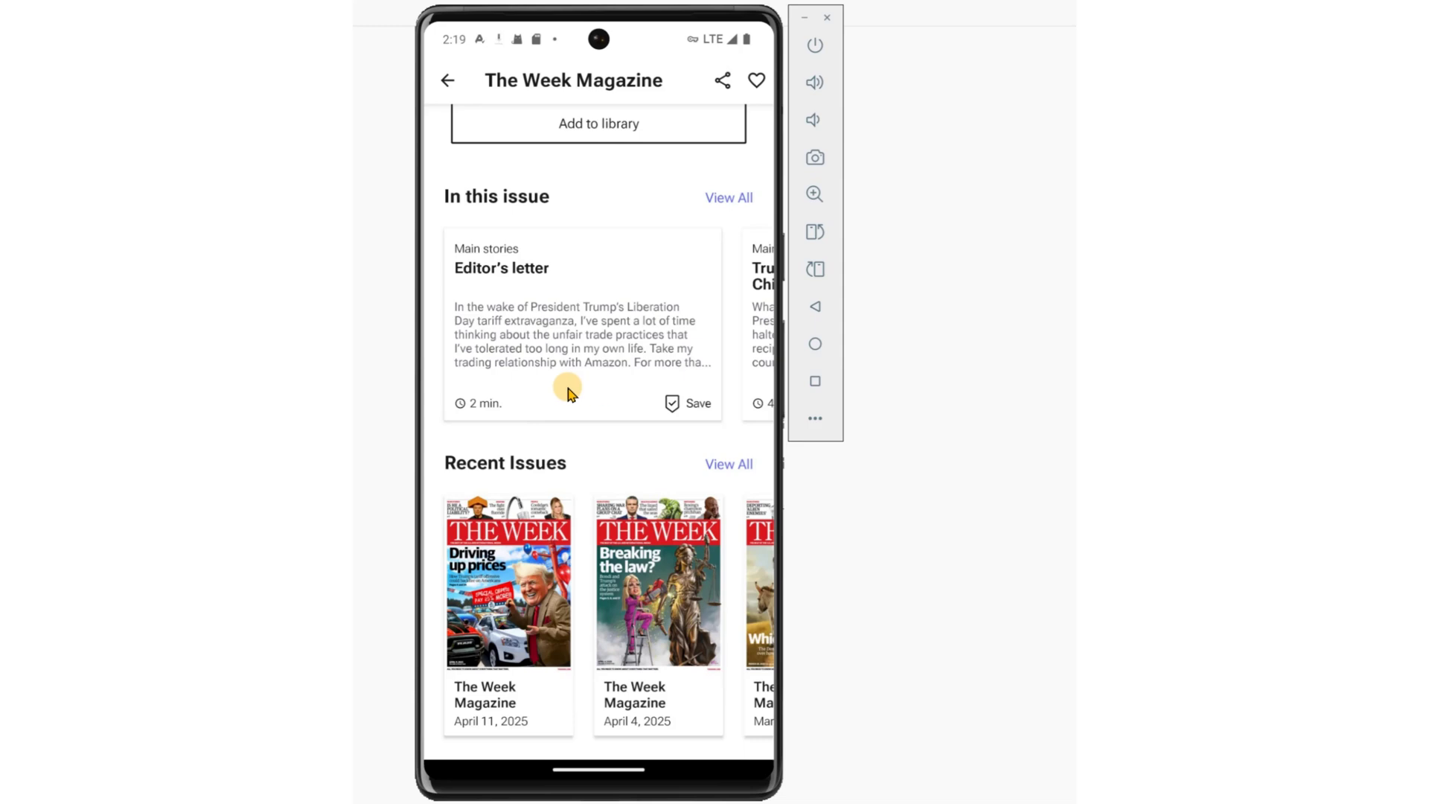
click(518, 577)
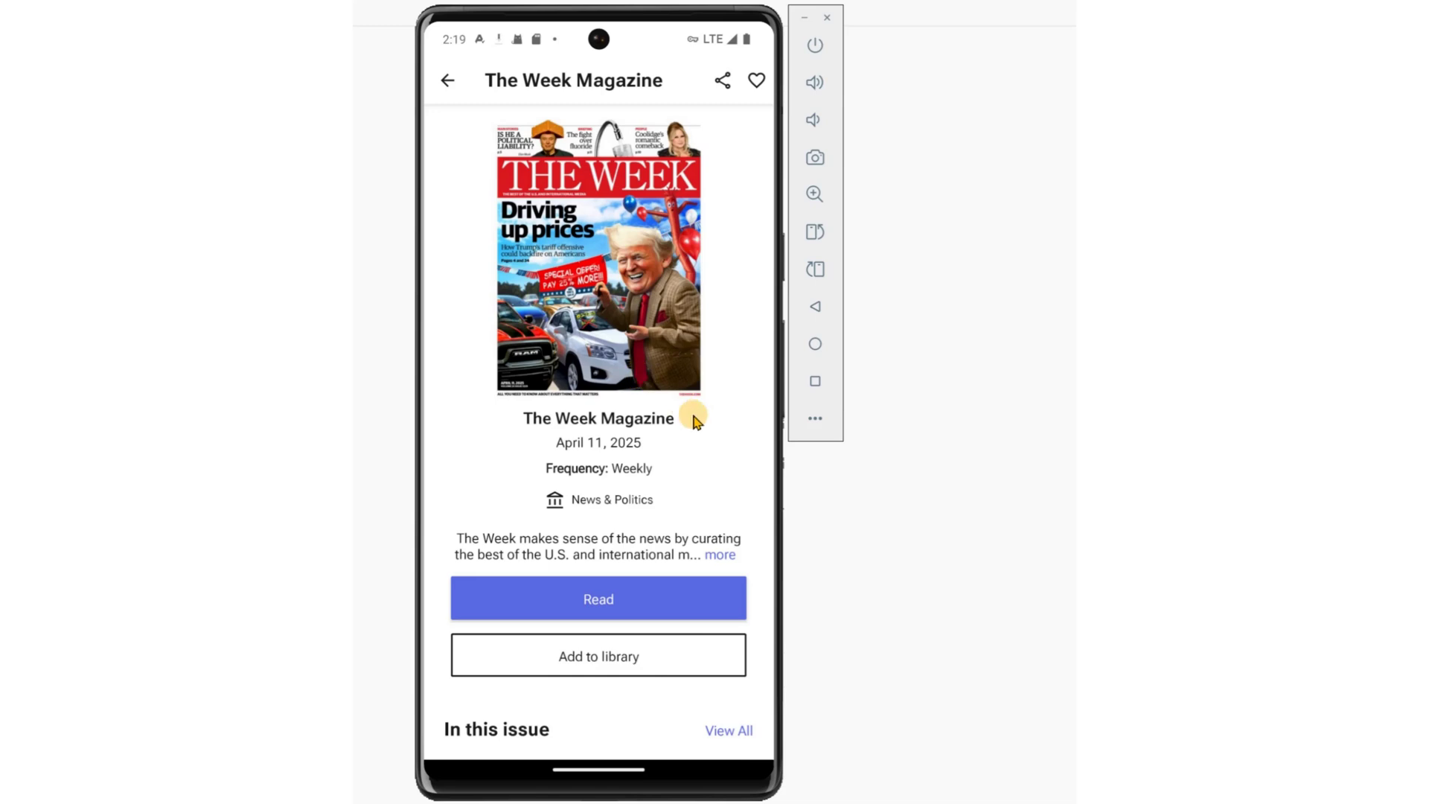
Add the April 11, 2025 issue of The Week Magazine to the library and return to the Most Popular list.
scroll(708, 446, down, 5)
scroll(707, 443, up, 5)
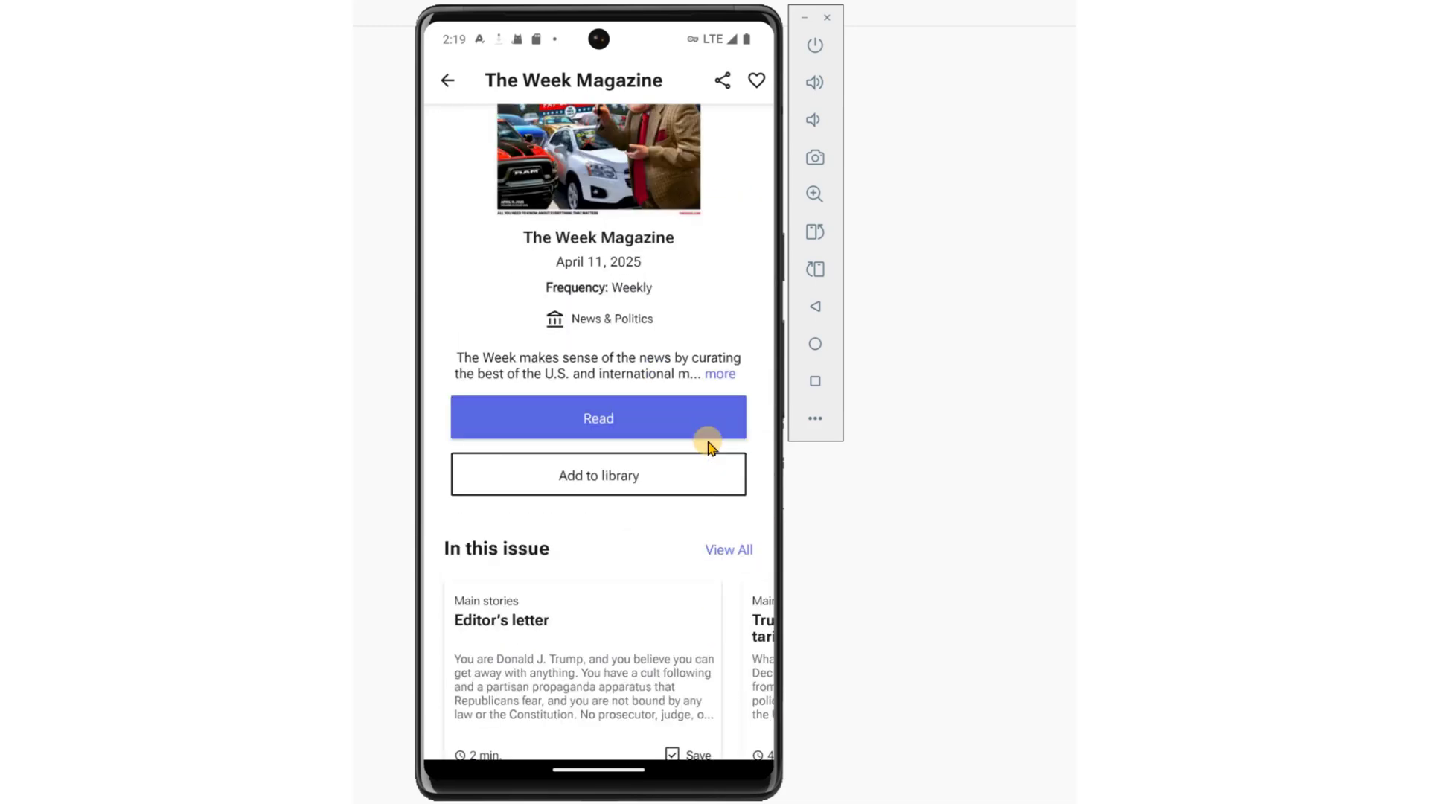
click(655, 662)
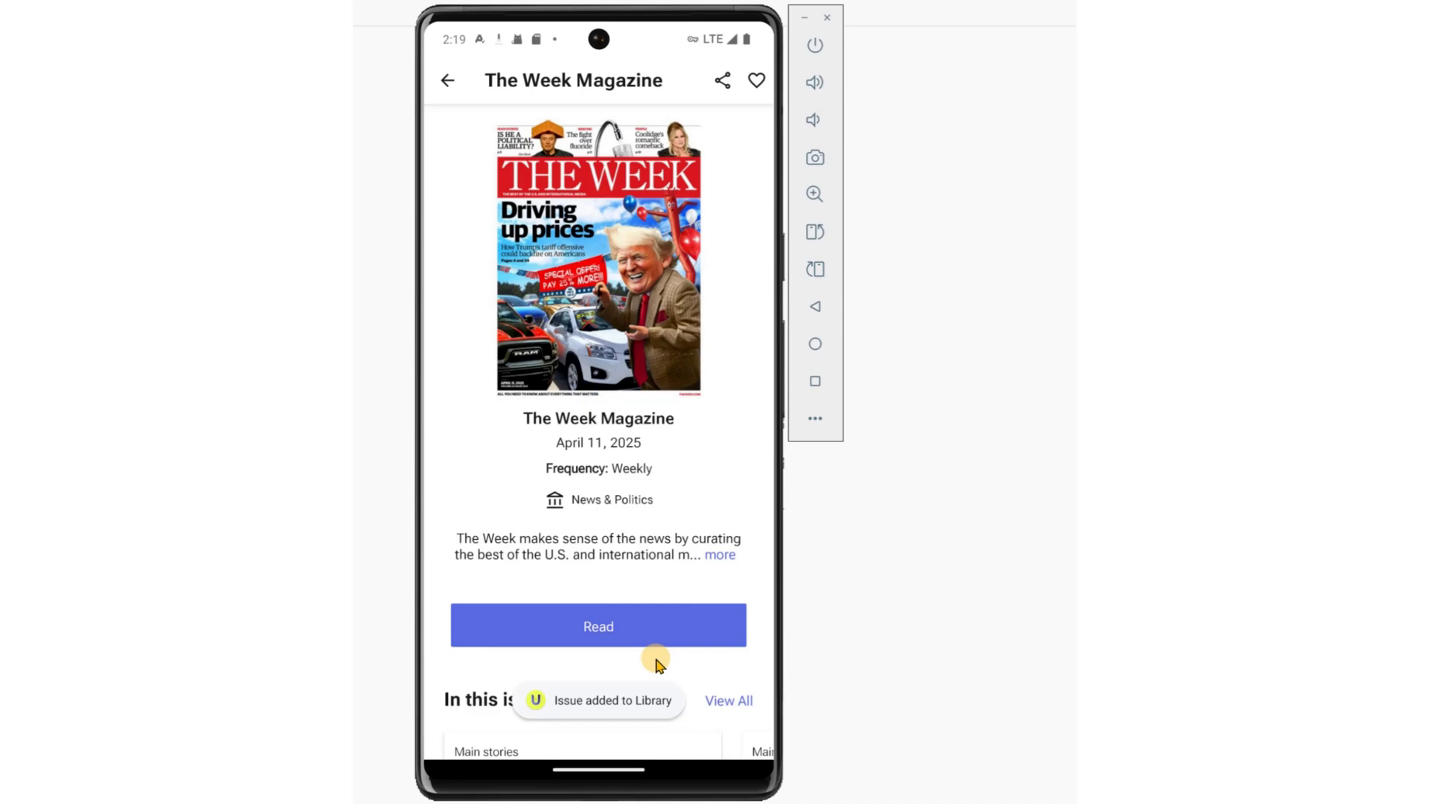
click(447, 80)
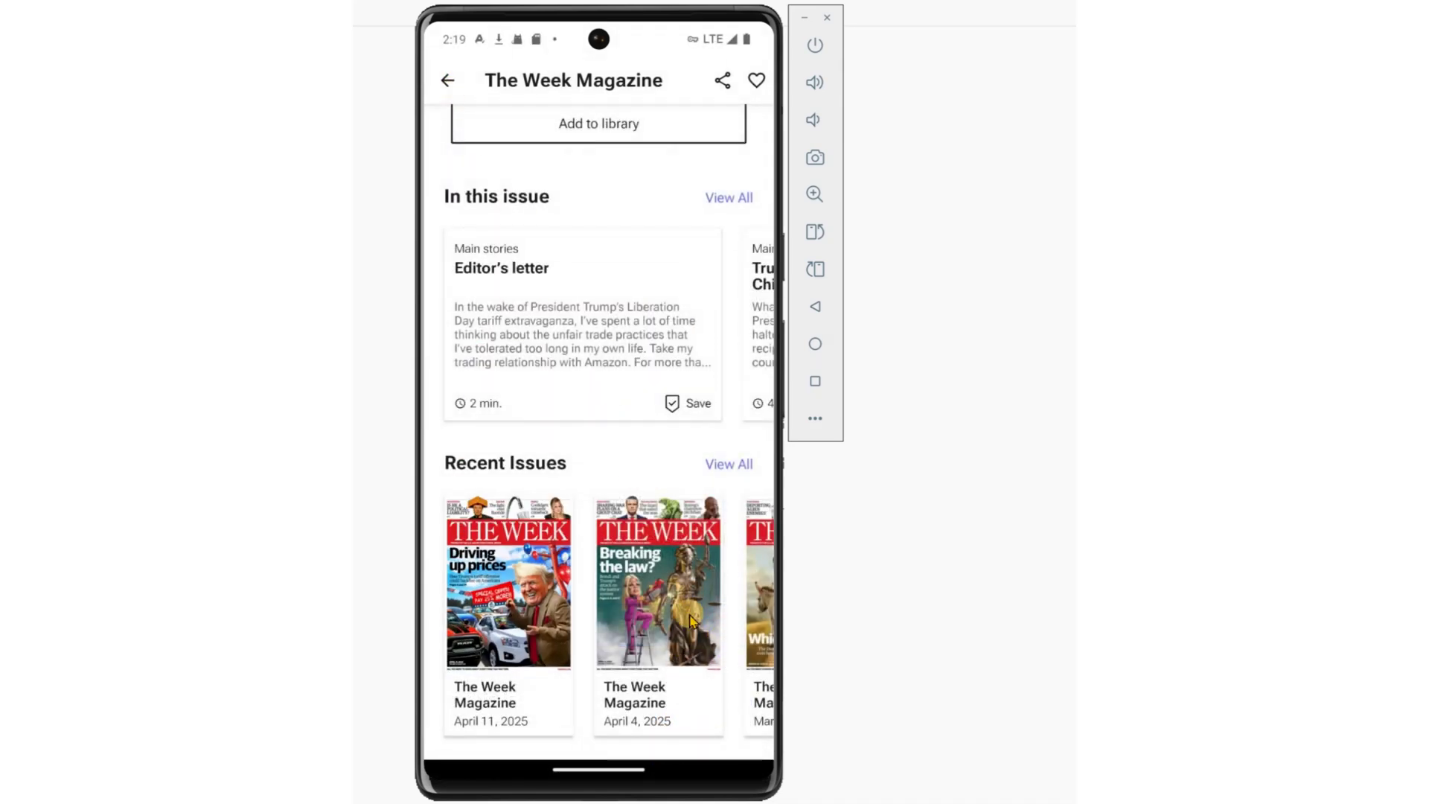
click(448, 83)
Add the 12 April 2025 issue of New Scientist from the Most Popular titles to the library and leave the list.
click(674, 587)
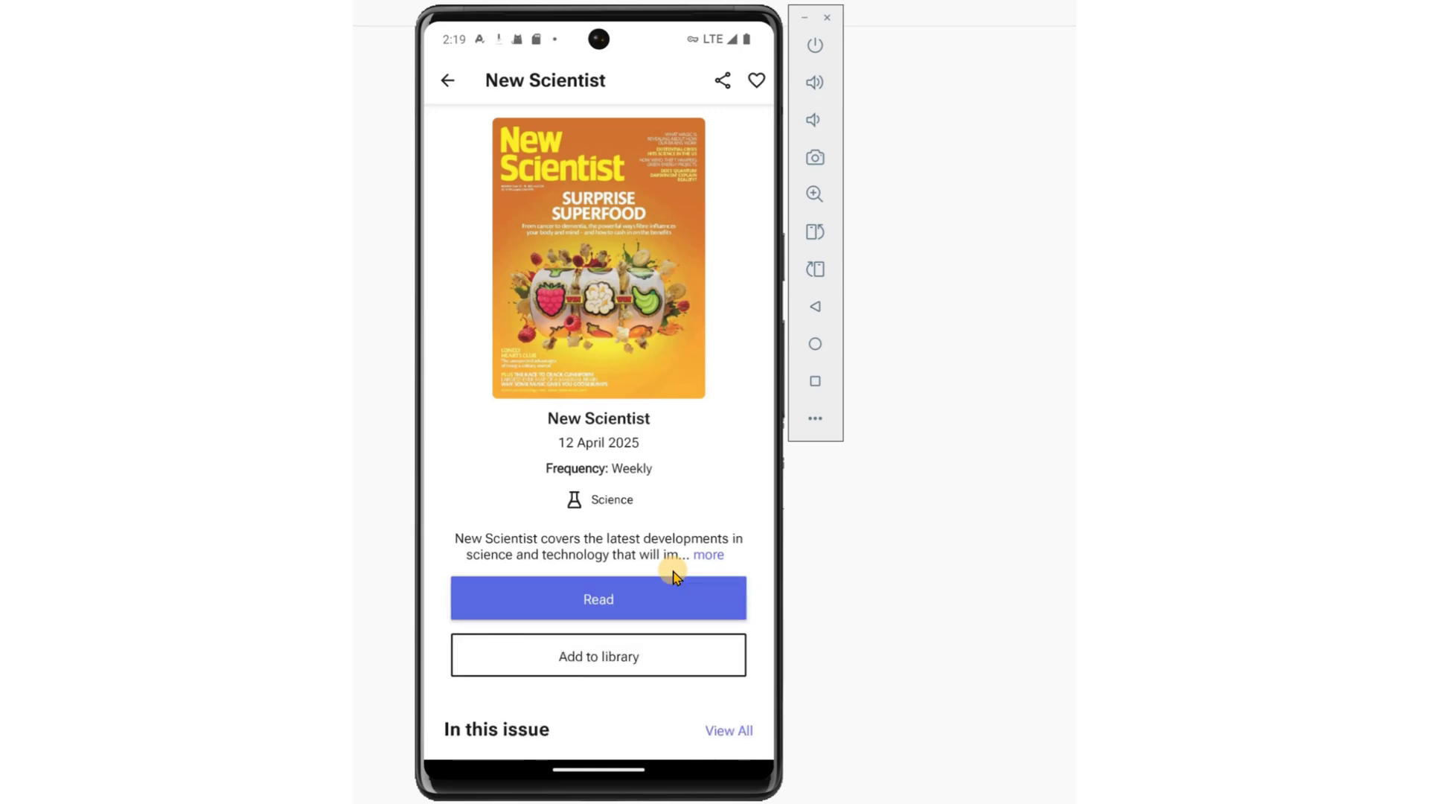
click(667, 656)
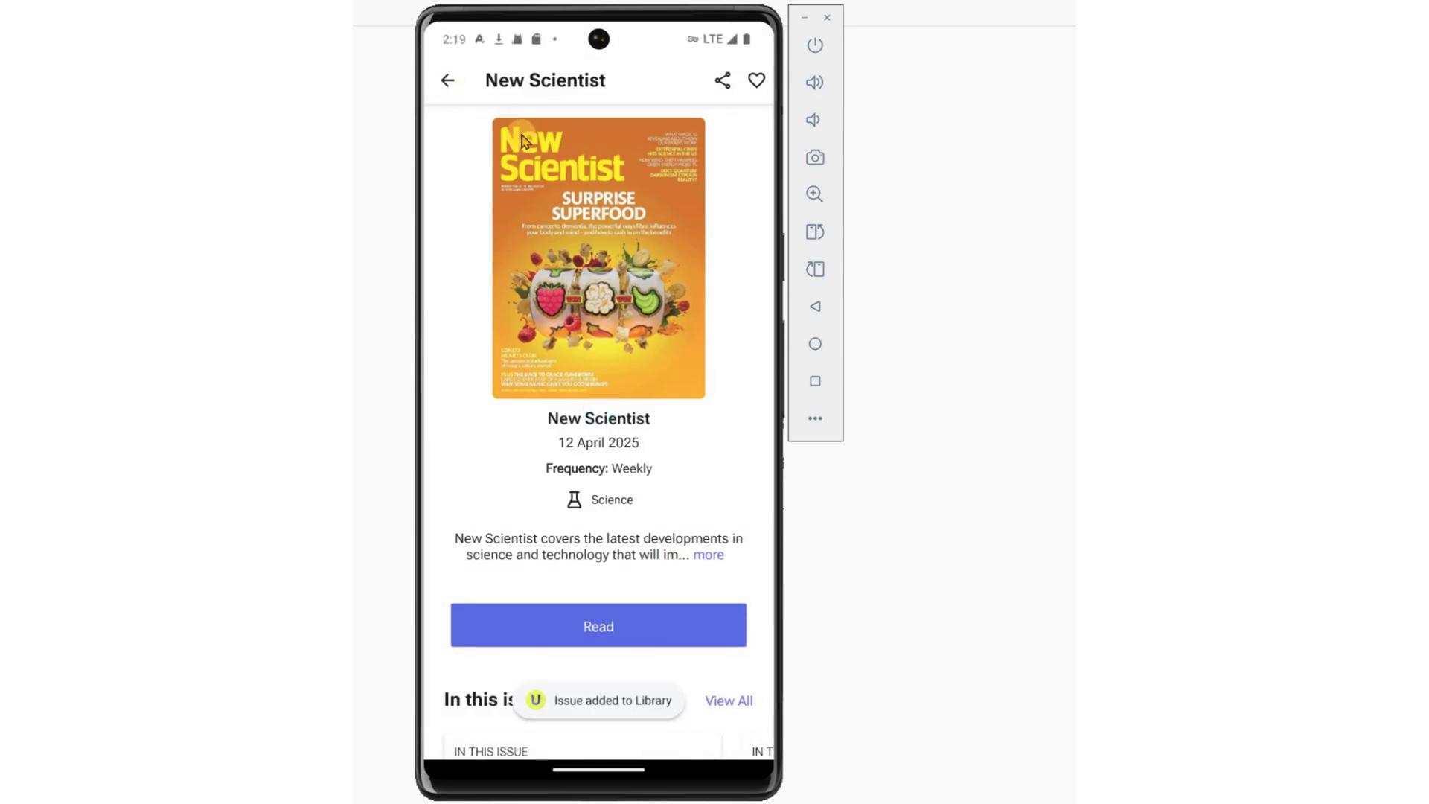
click(449, 88)
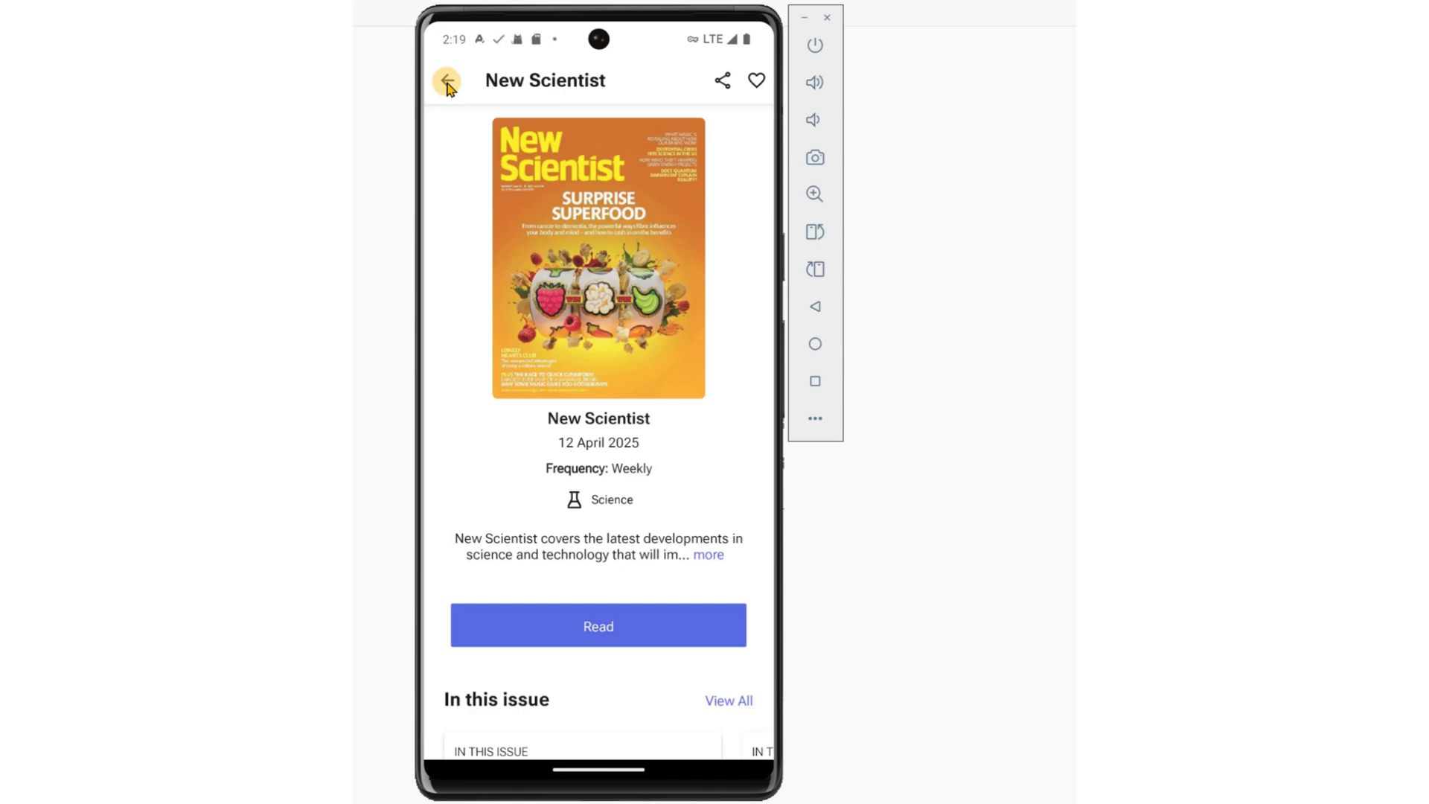
click(450, 88)
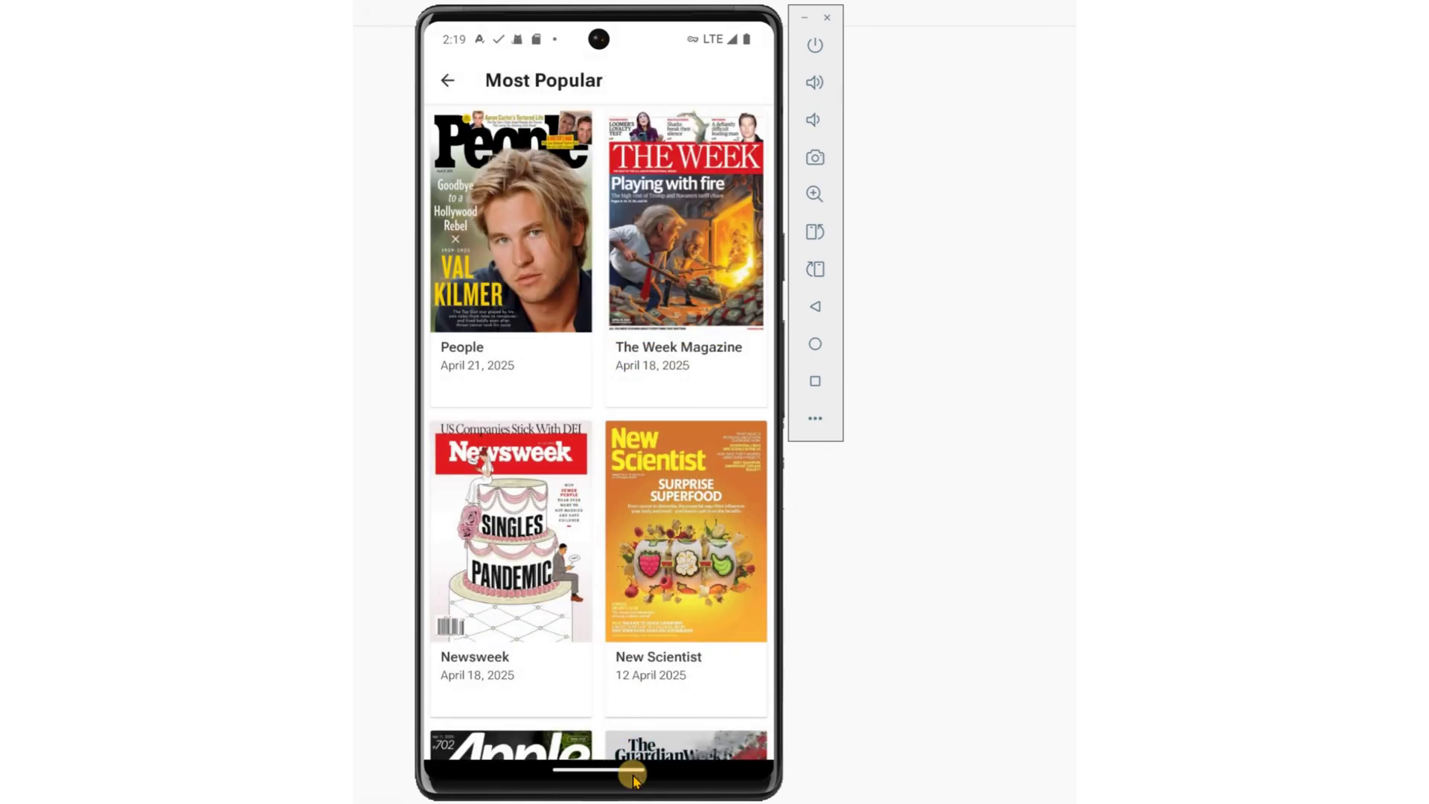
click(456, 88)
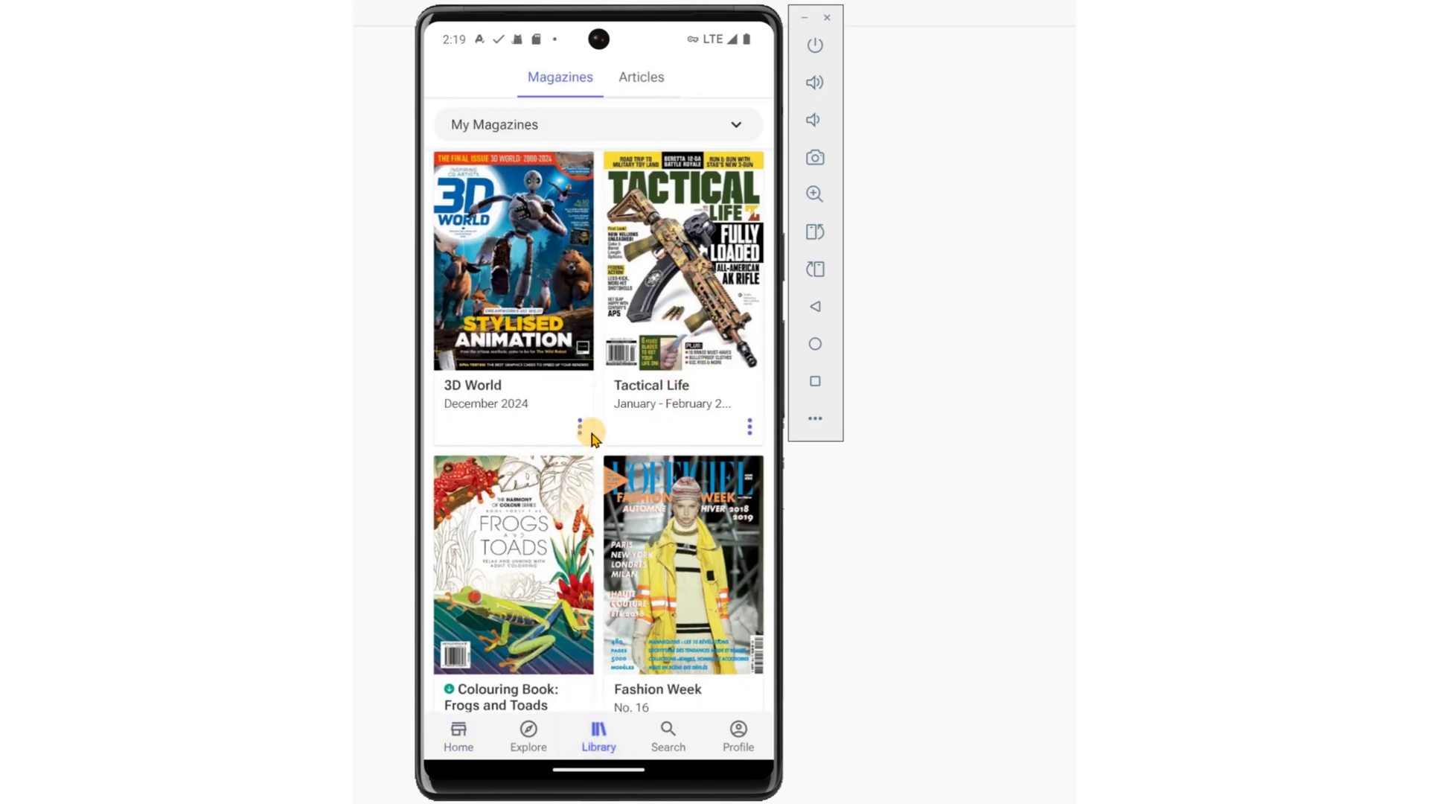
Download the April 21, 2025 issue of People from the magazine library.
click(583, 476)
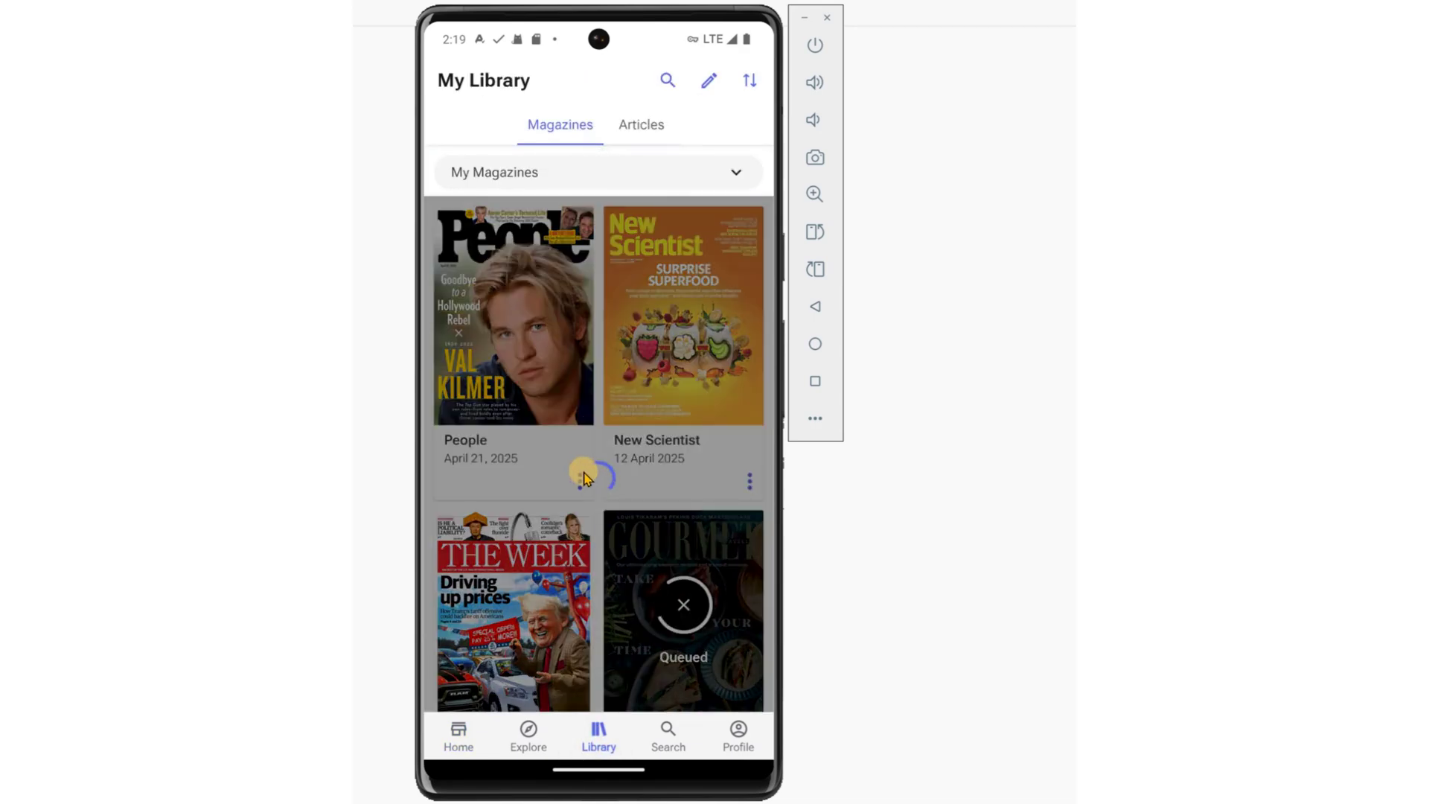
click(581, 480)
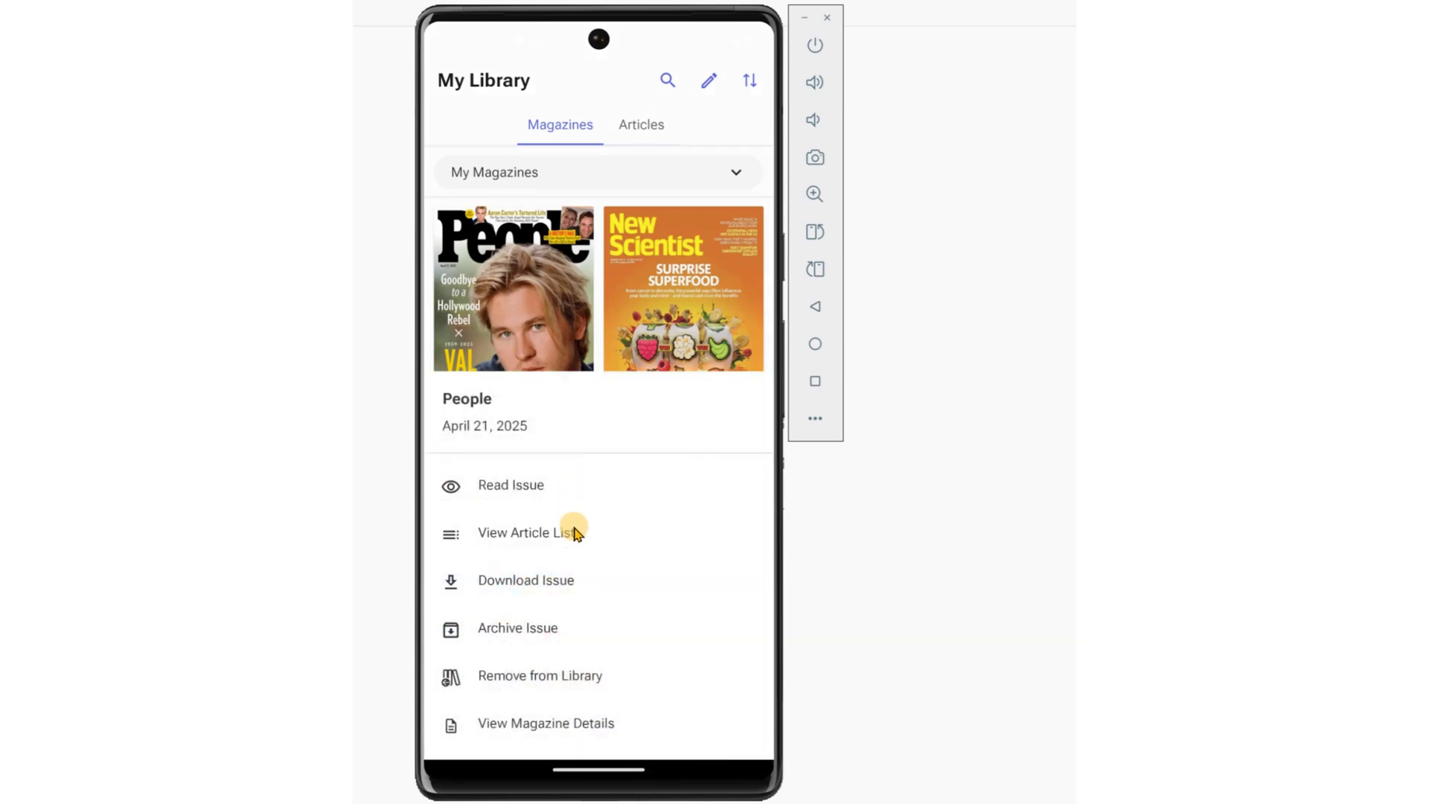
click(566, 581)
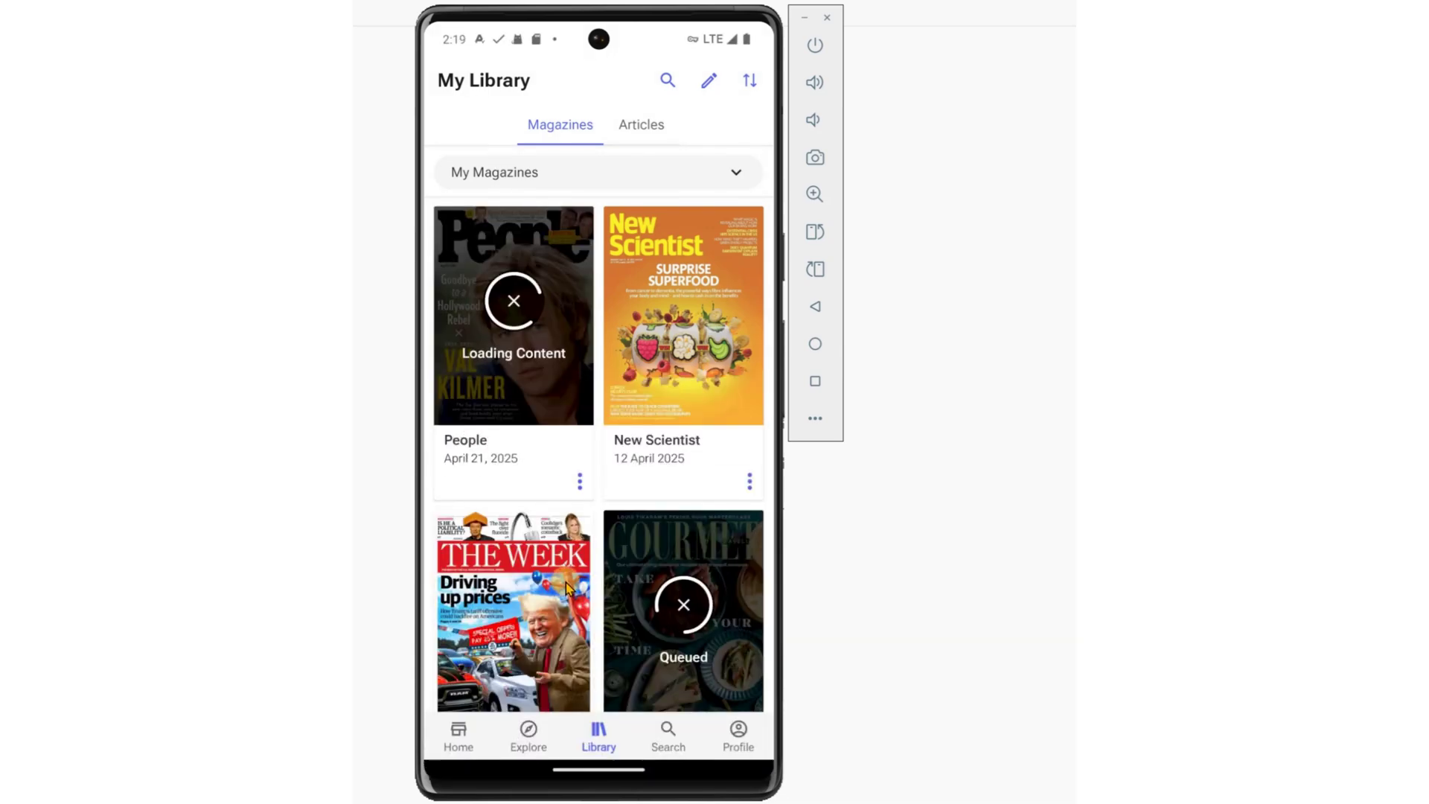
Download the April 11, 2025 issue of The Week Magazine from the magazine library.
scroll(568, 584, down, 3)
scroll(566, 584, down, 3)
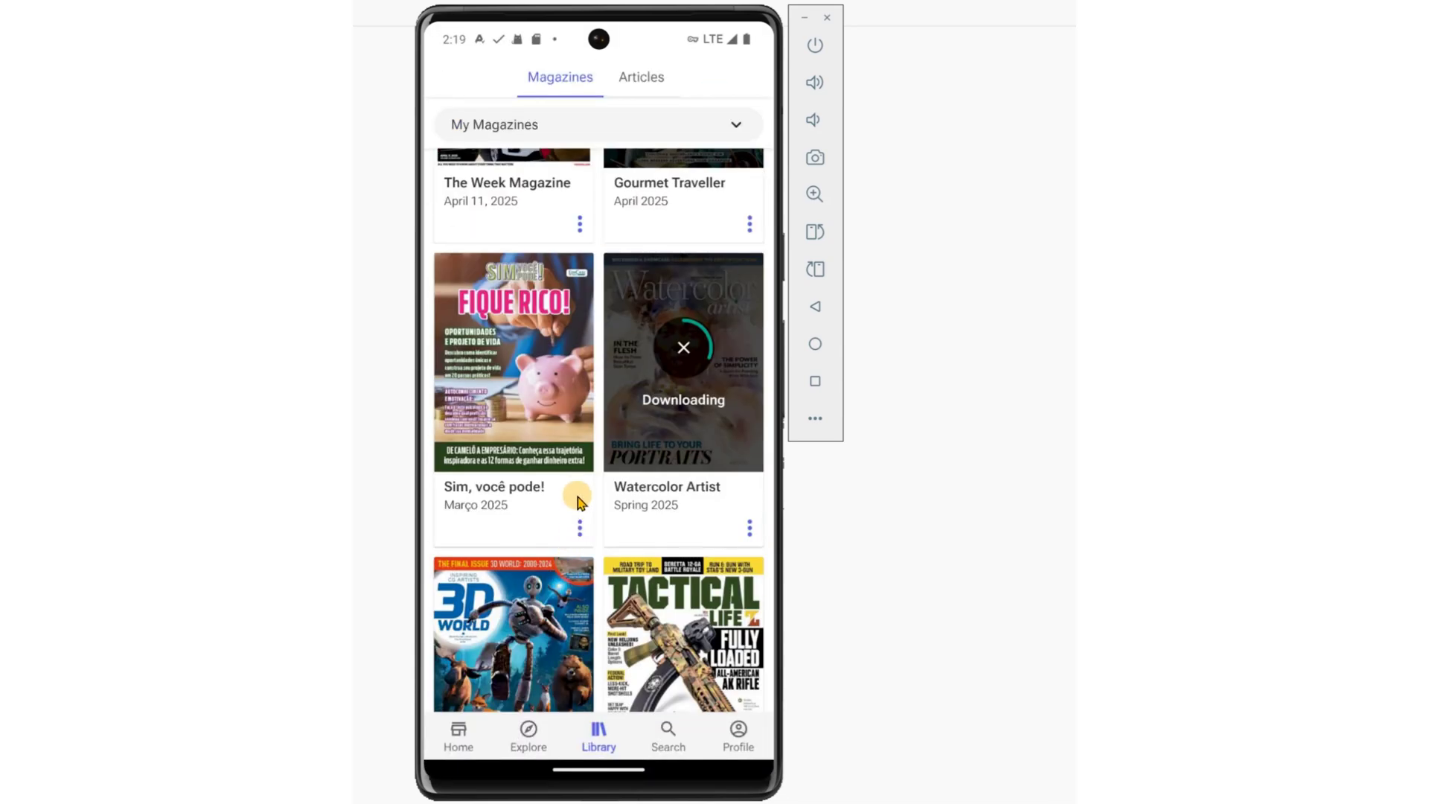
scroll(578, 497, up, 4)
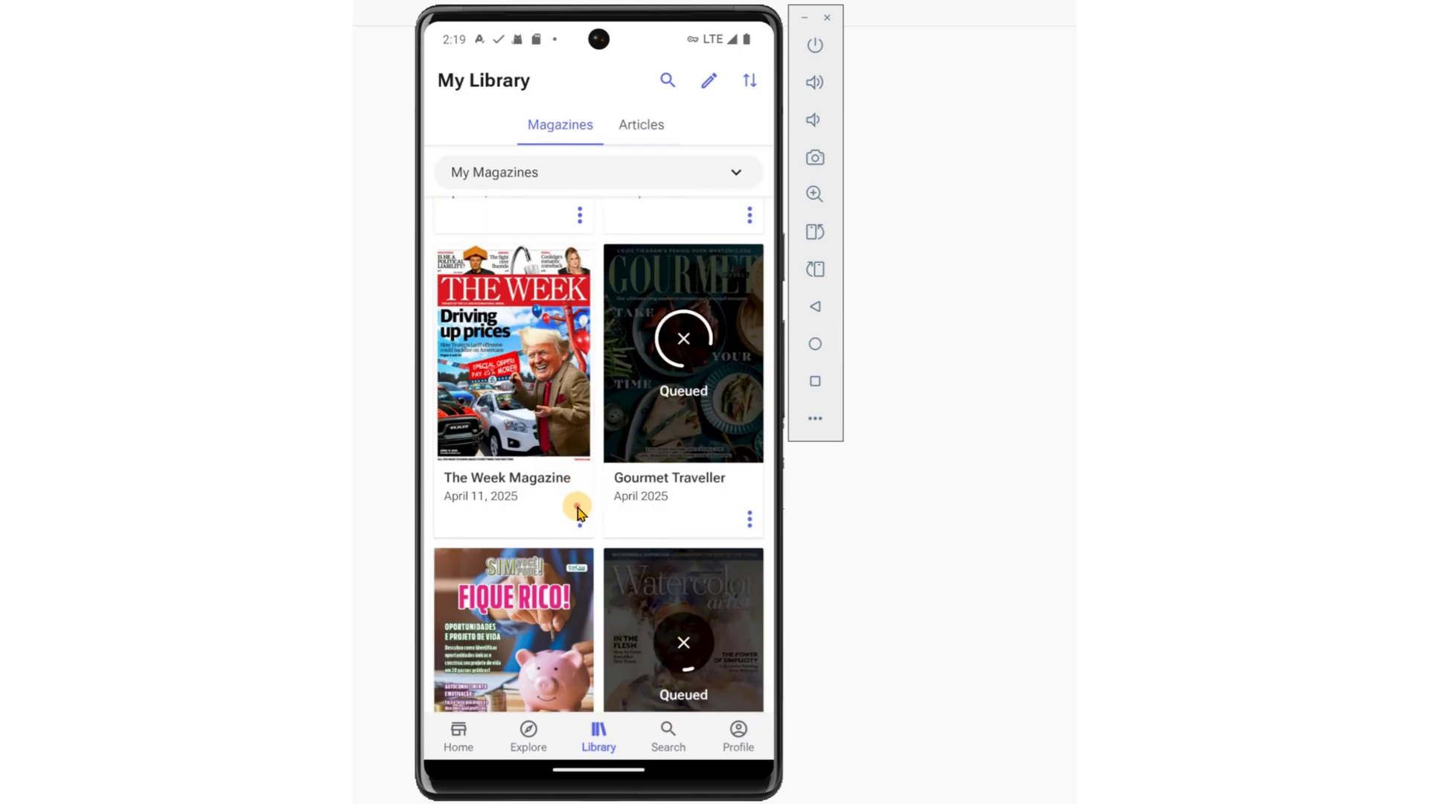
click(579, 514)
click(555, 581)
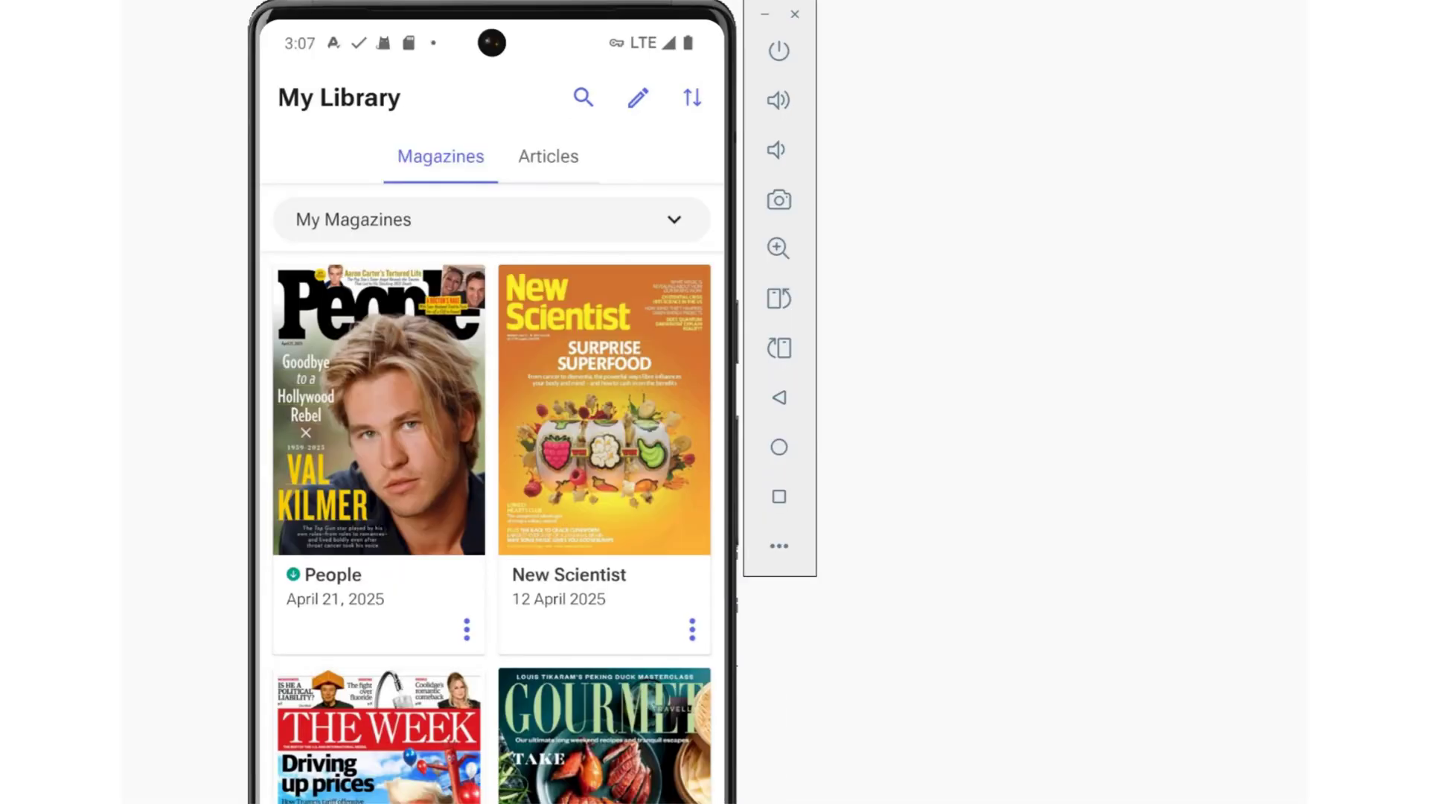
Filter the library to My Downloaded Magazines and look through the downloaded issues.
scroll(513, 458, down, 5)
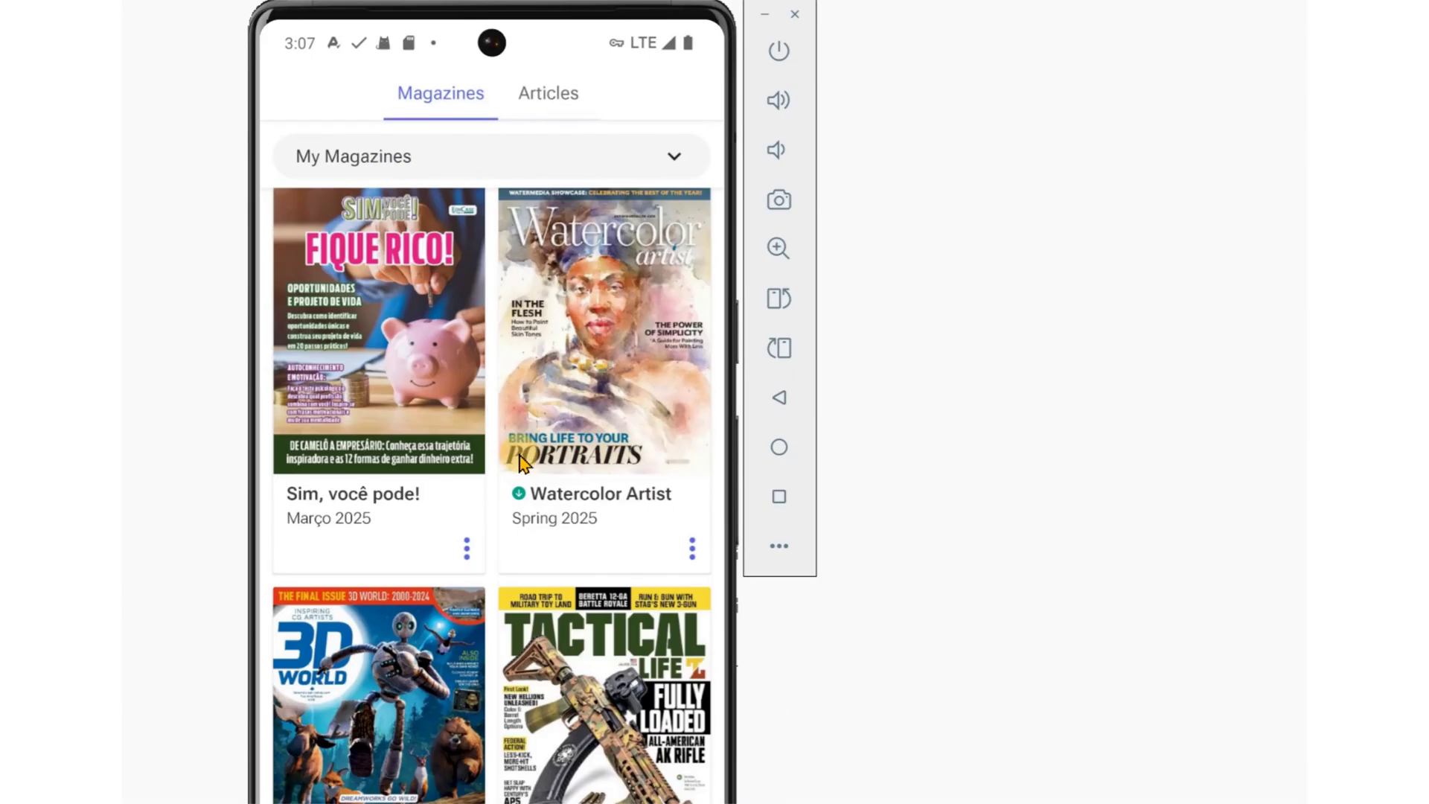
scroll(581, 402, up, 5)
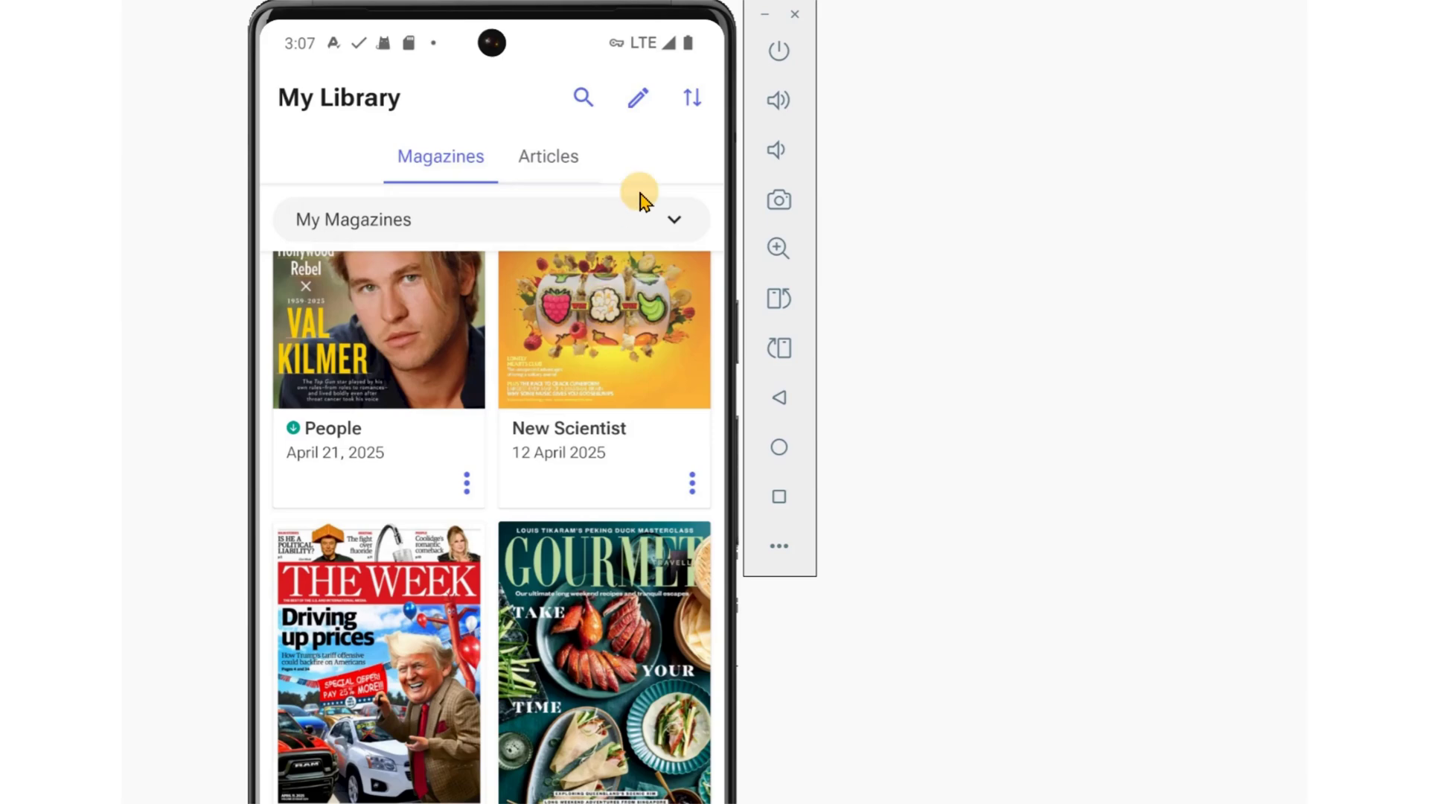
click(655, 229)
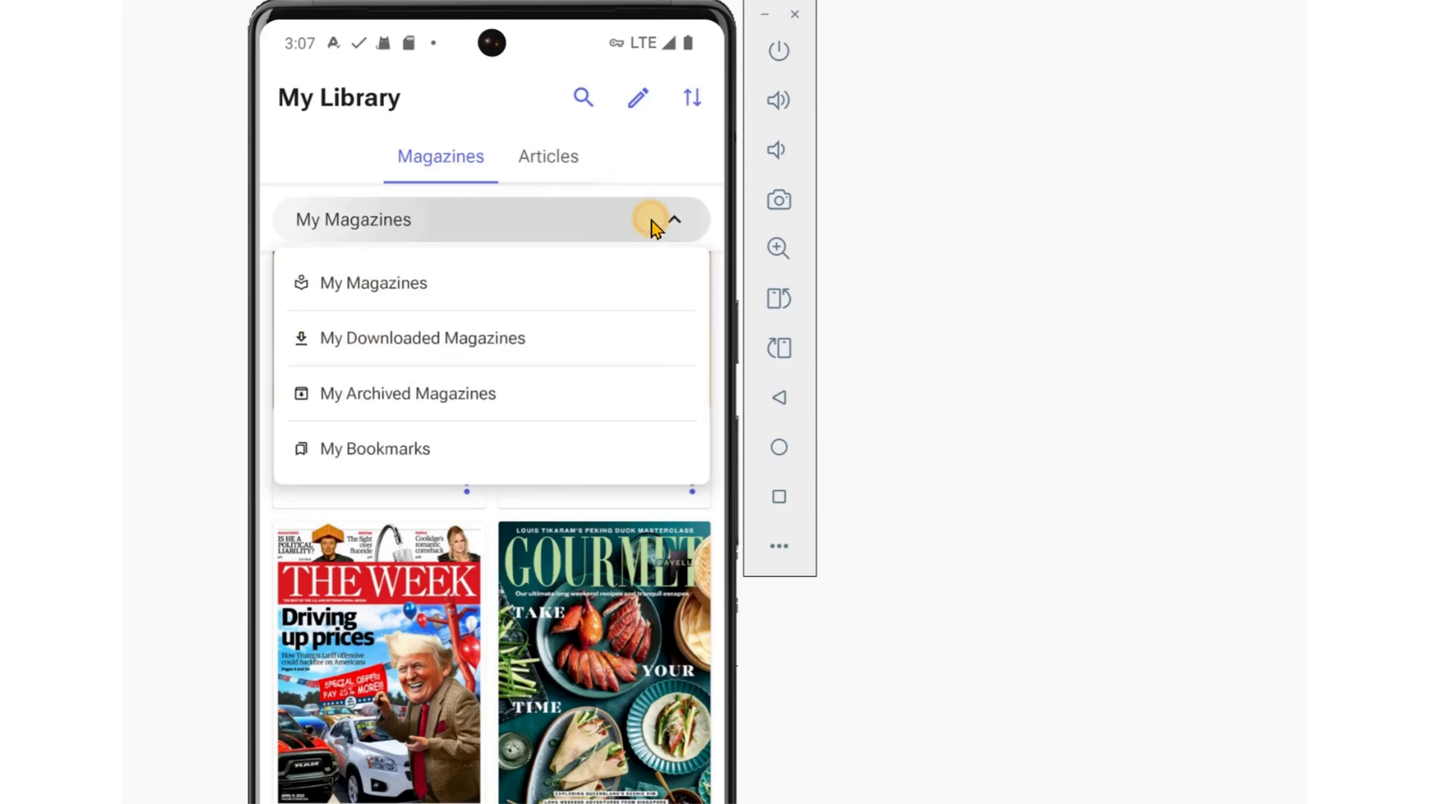
click(525, 342)
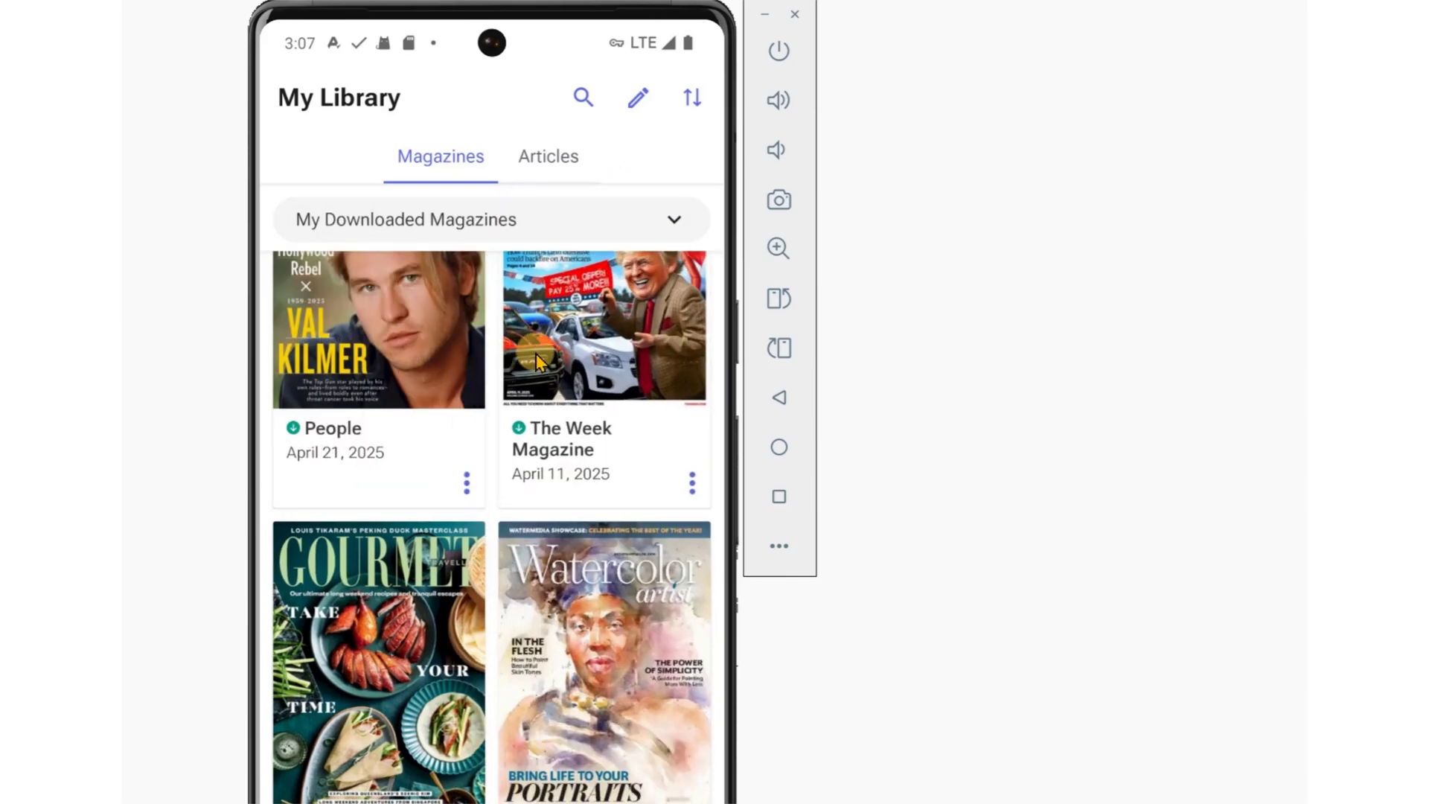
scroll(538, 357, down, 5)
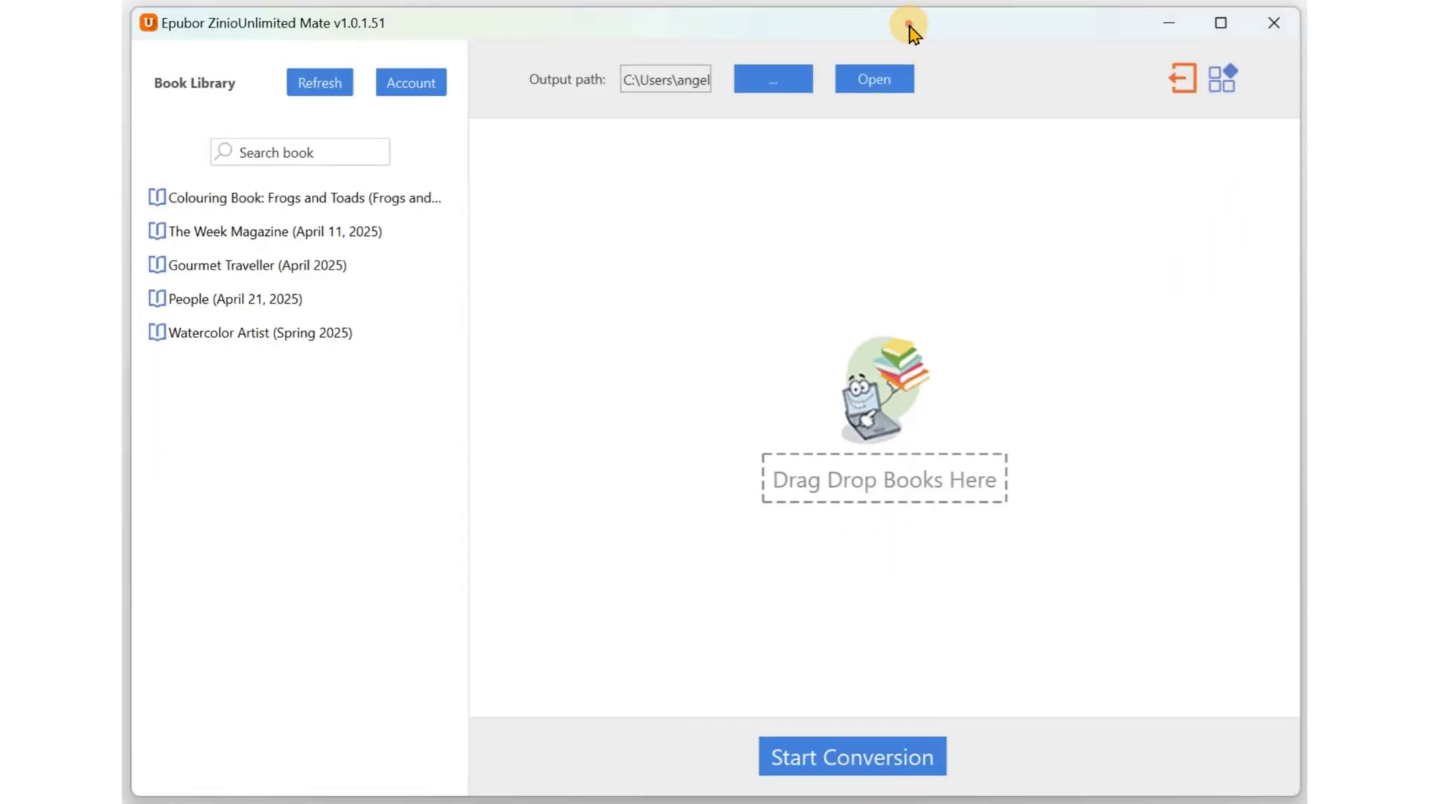
Switch to Epubor ZinioUnlimited Mate and log in with the Zinio Unlimited account e-mail and password.
click(430, 86)
click(611, 346)
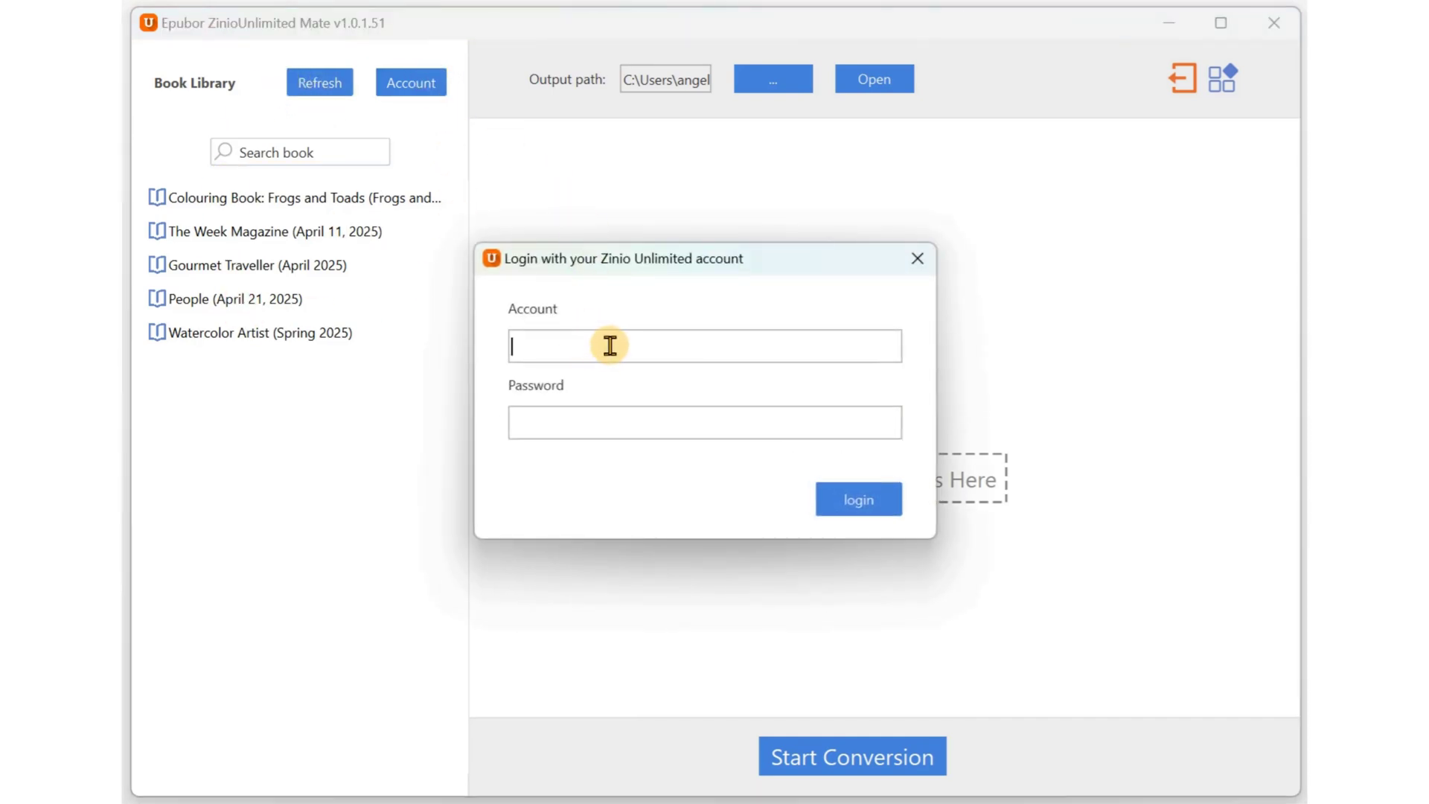
key(ctrl+v)
click(557, 422)
key(ctrl+v)
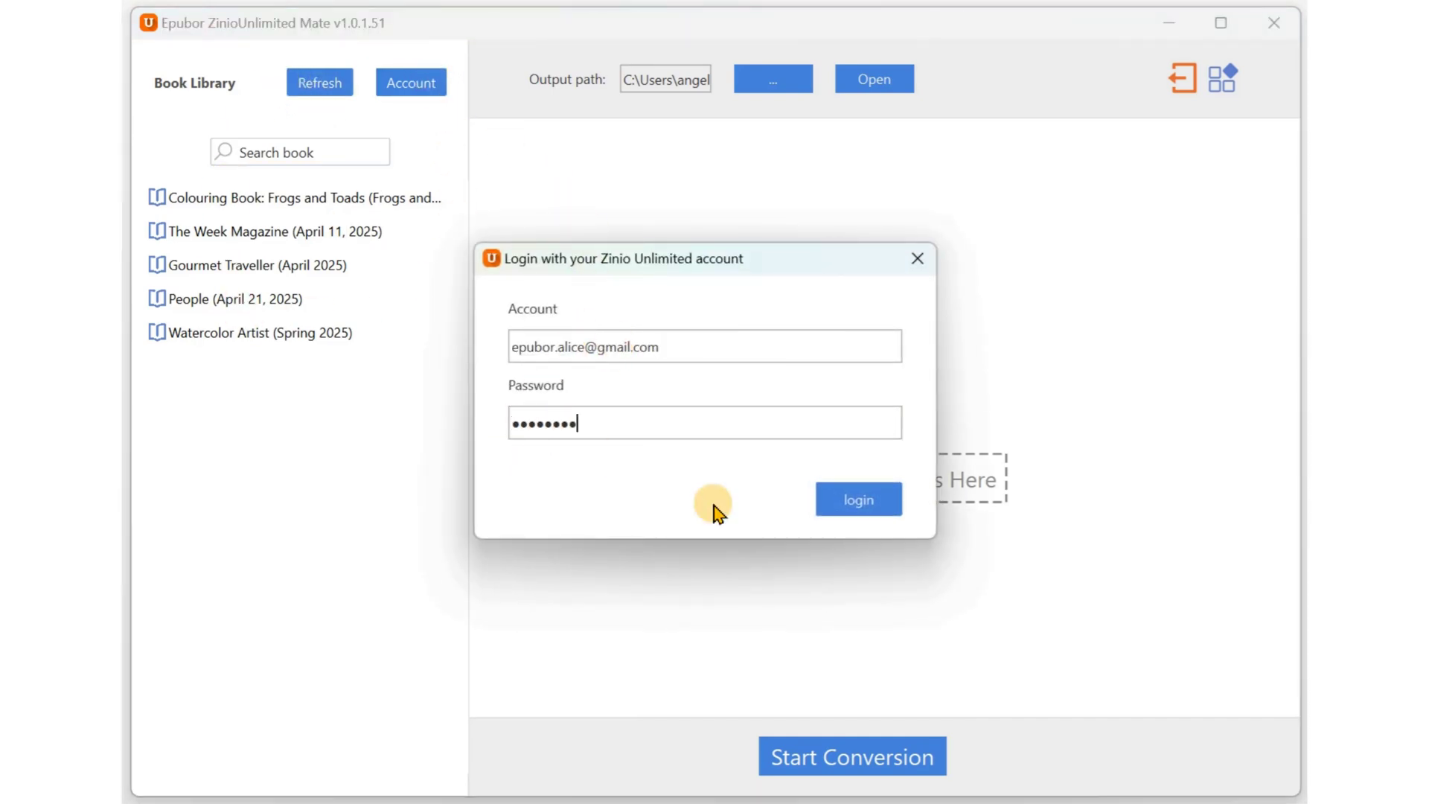
click(851, 503)
click(862, 498)
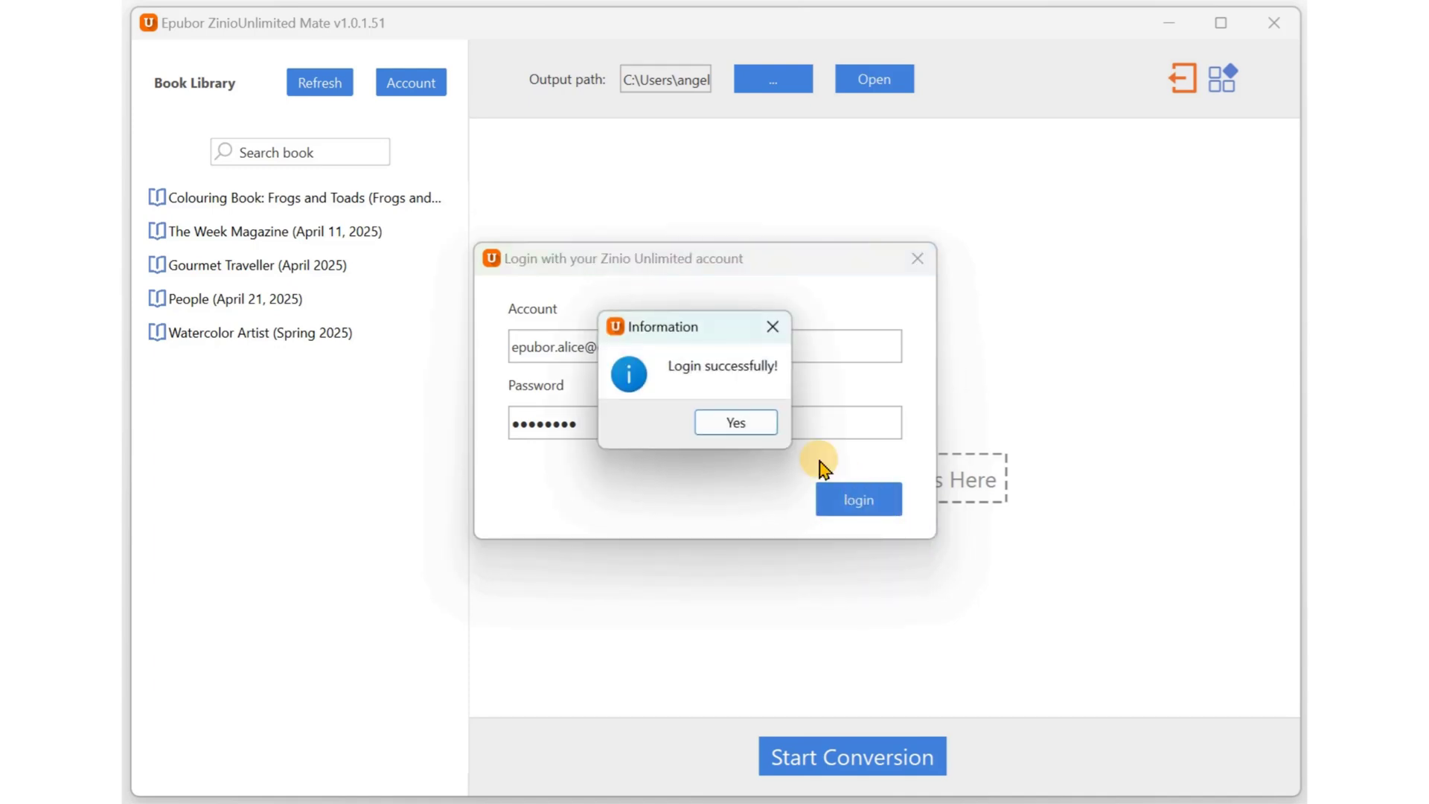
click(761, 421)
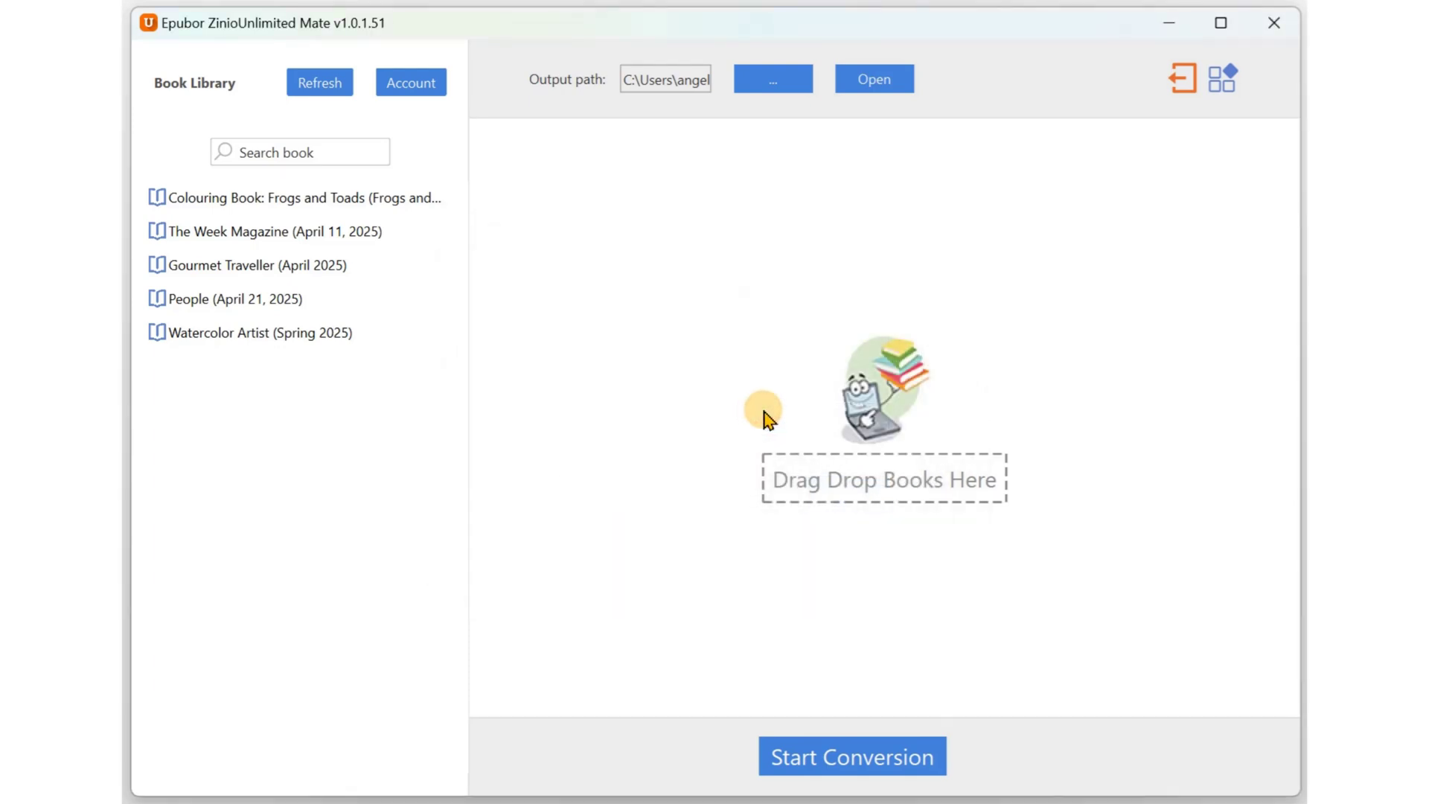
Refresh the book library, add all five listed magazines to the conversion queue and start the conversion.
click(317, 86)
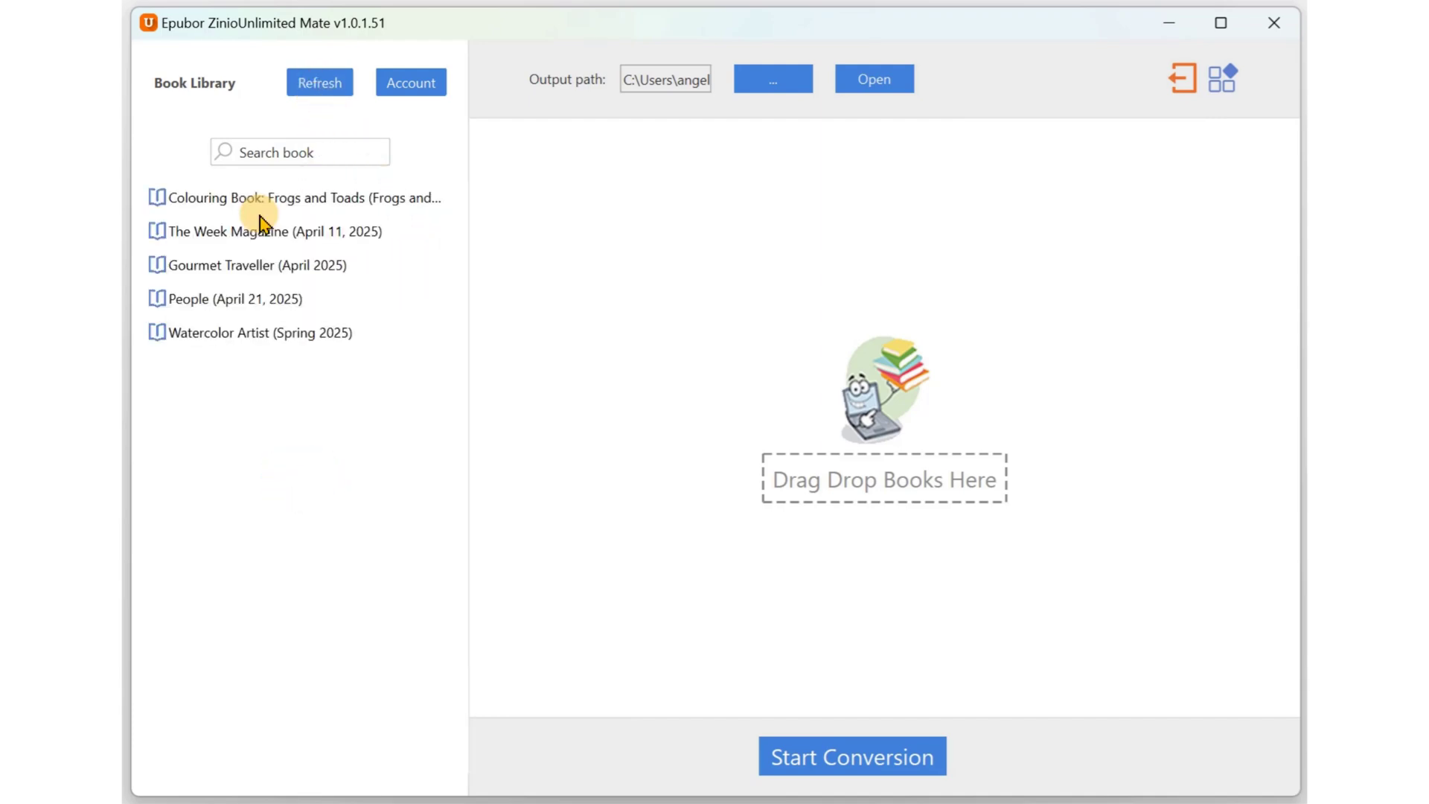
drag(283, 198, 703, 358)
click(884, 758)
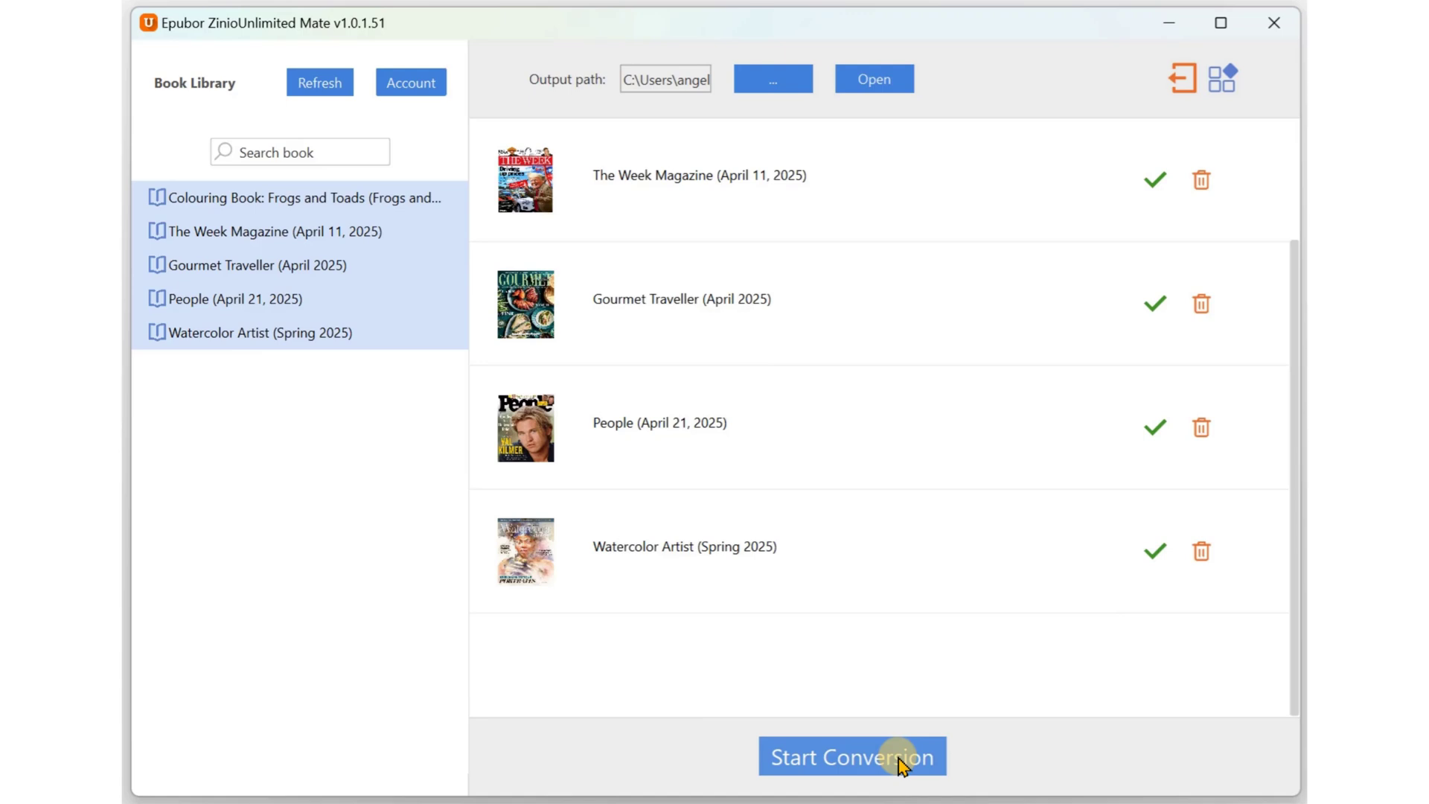
Open the output folder from the converted Watercolor Artist issue and select The Week Magazine (April 11, 2025).pdf.
click(1160, 557)
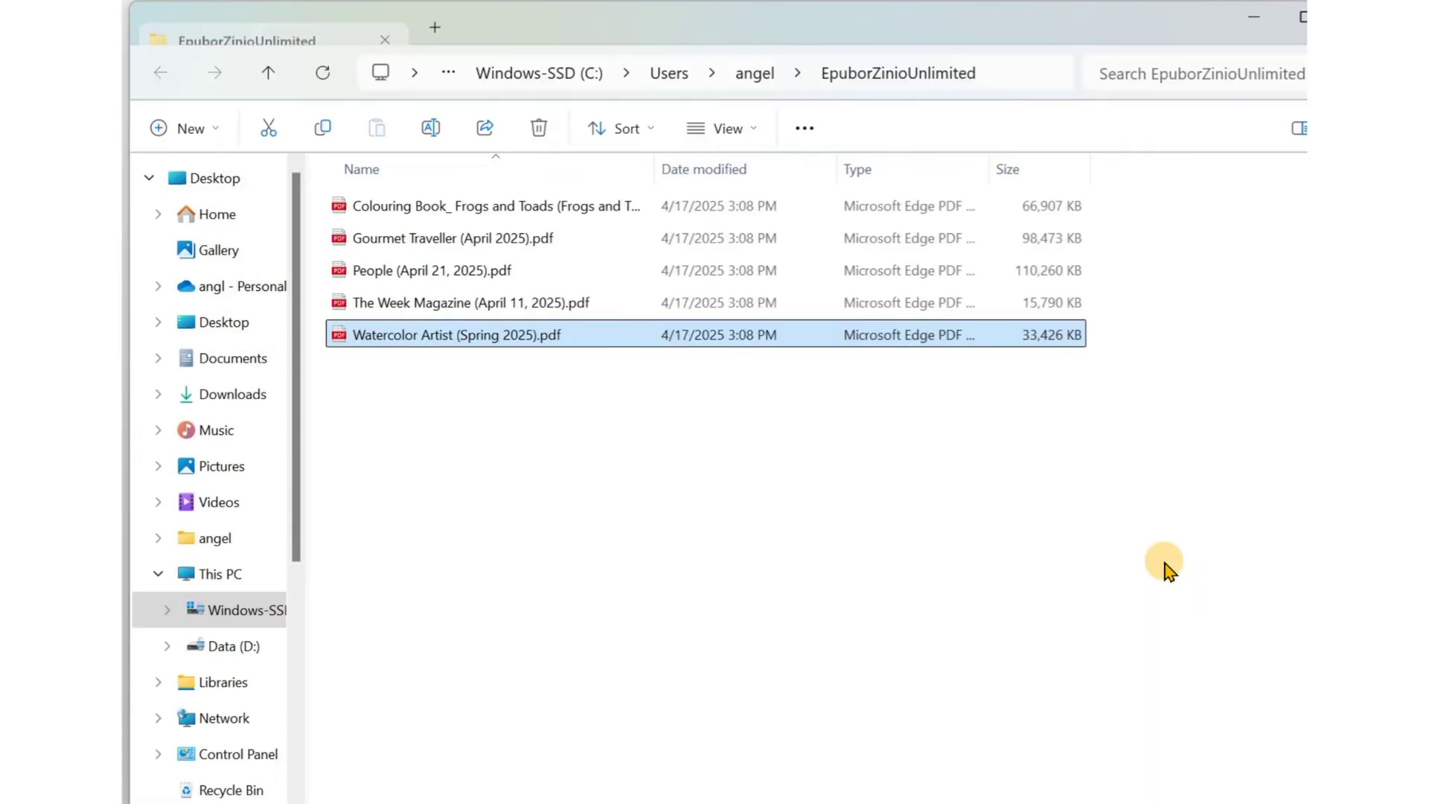
click(558, 305)
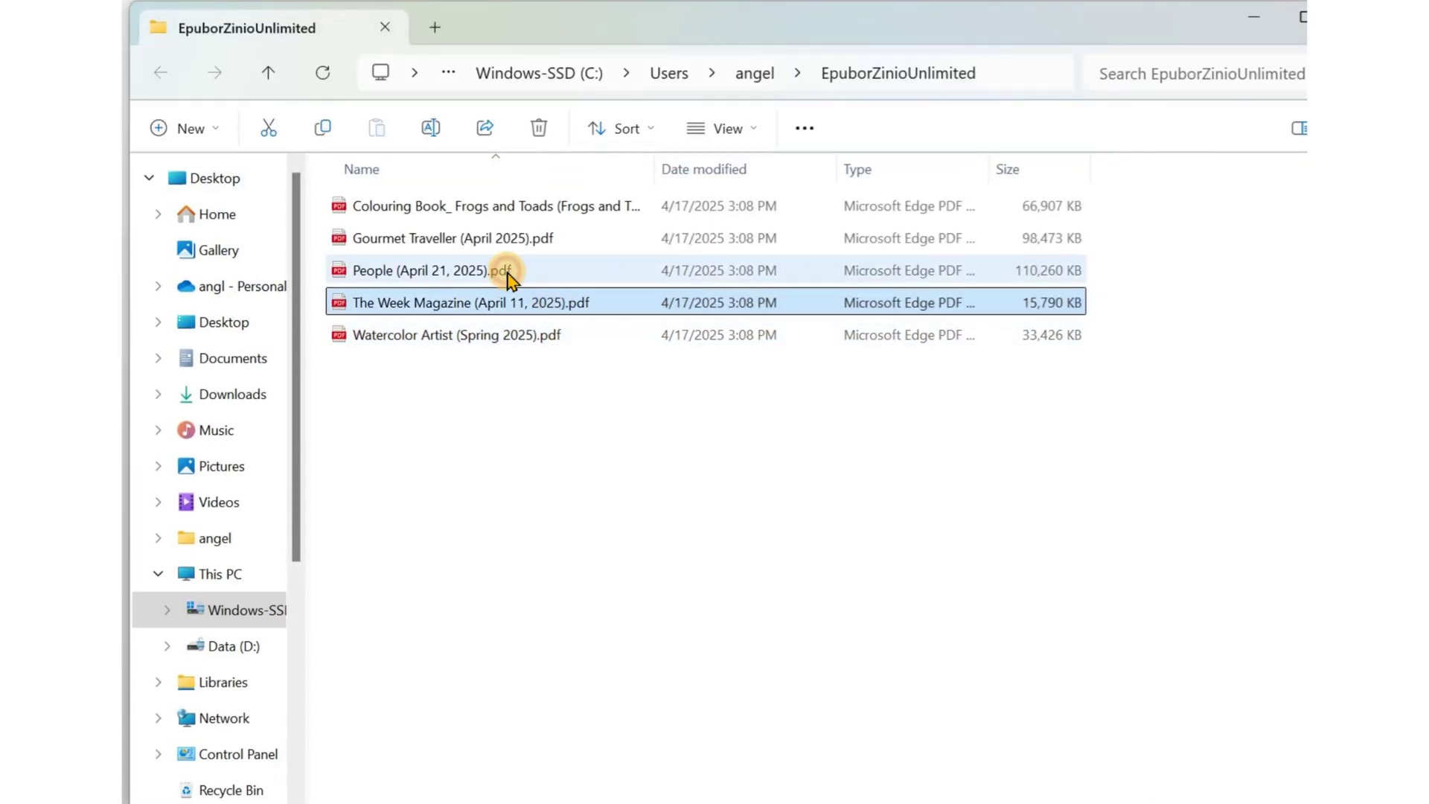